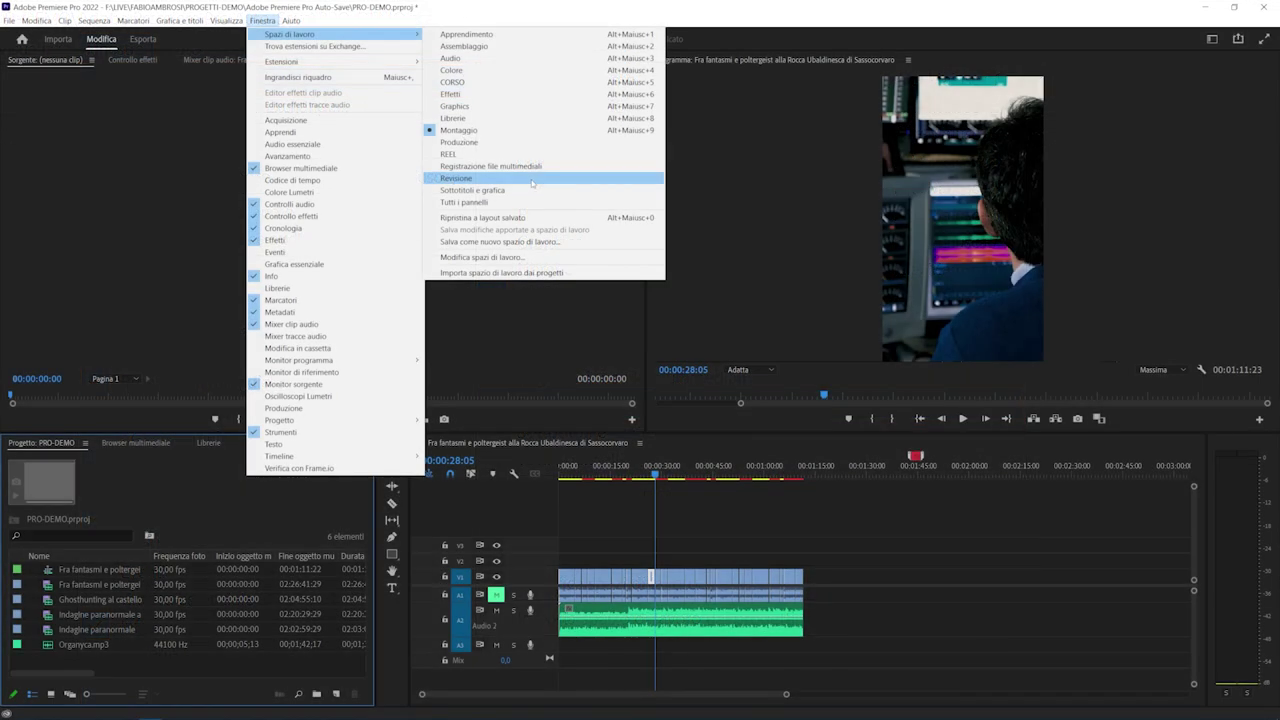
Switch to the Revisione workspace and continue into Frame.io with the Adobe ID
left_click(532, 180)
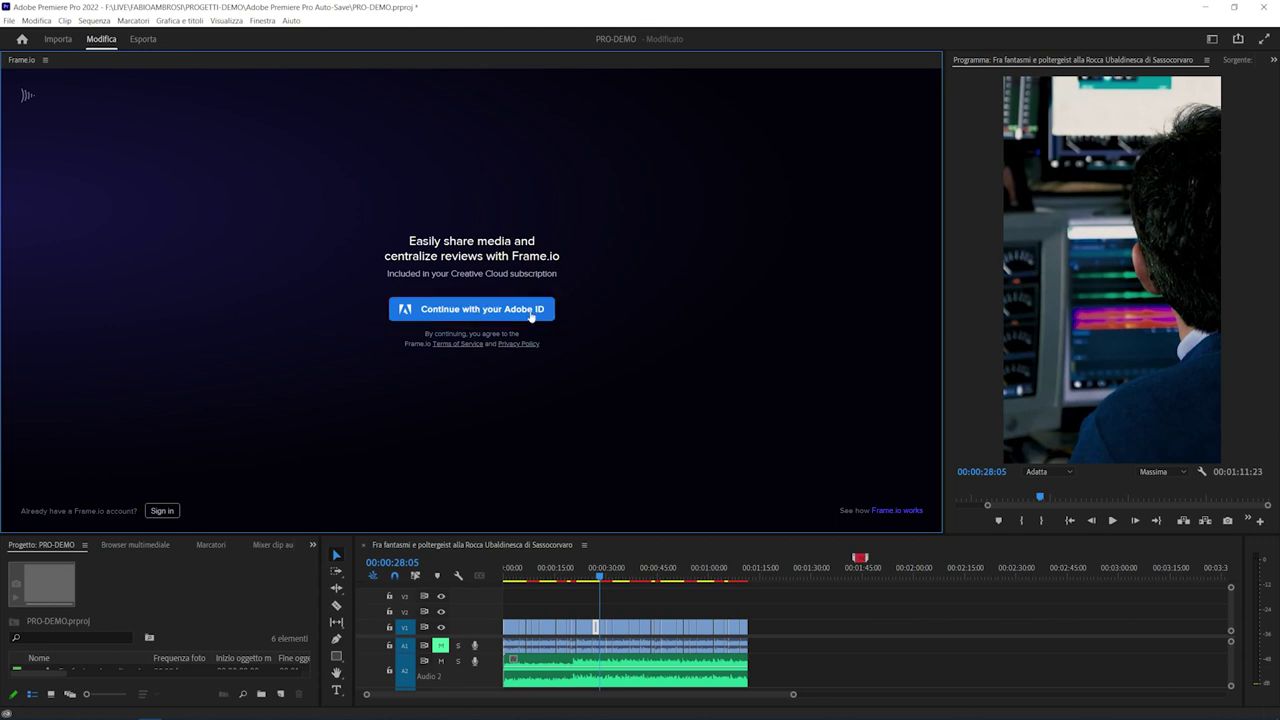
left_click(531, 314)
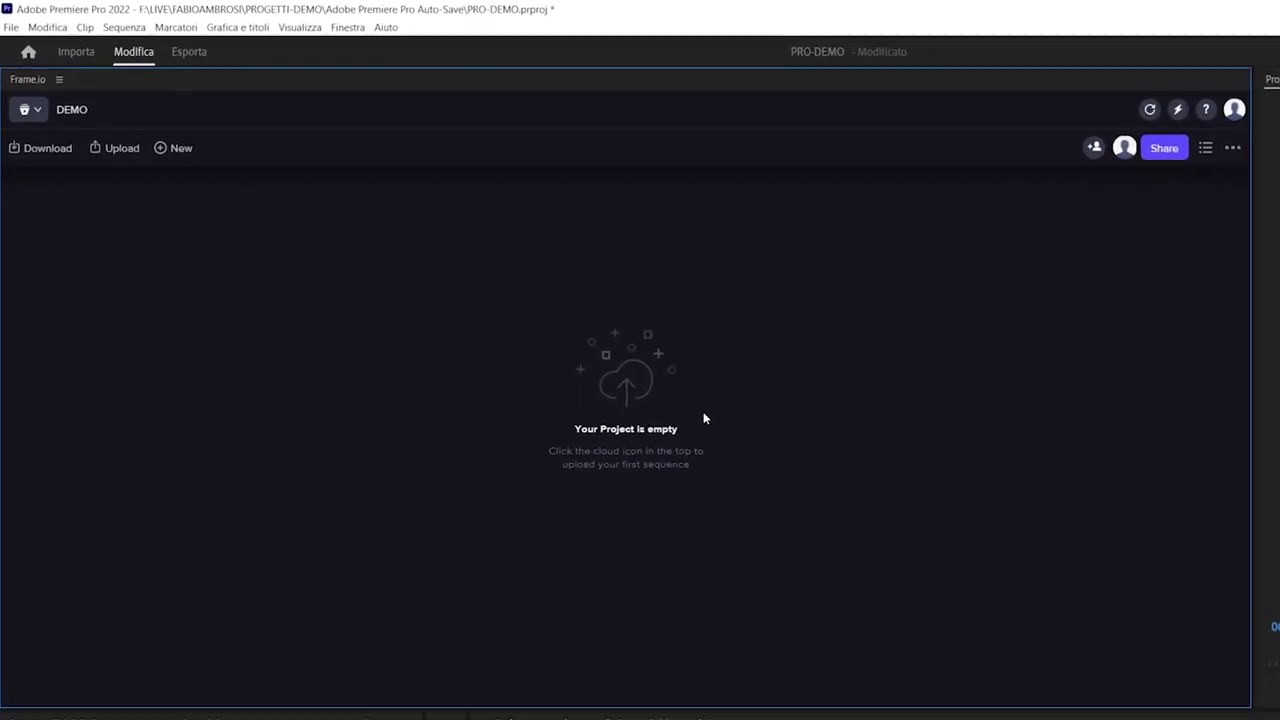
left_click(24, 82)
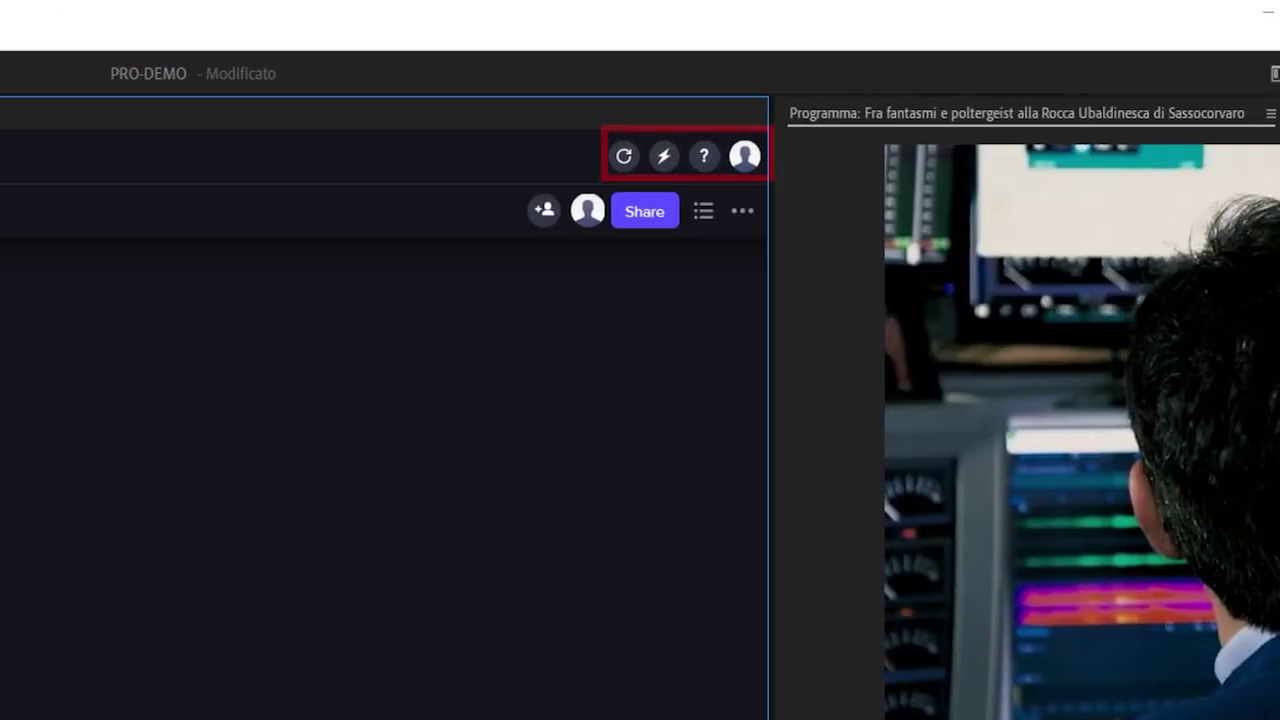
left_click(741, 158)
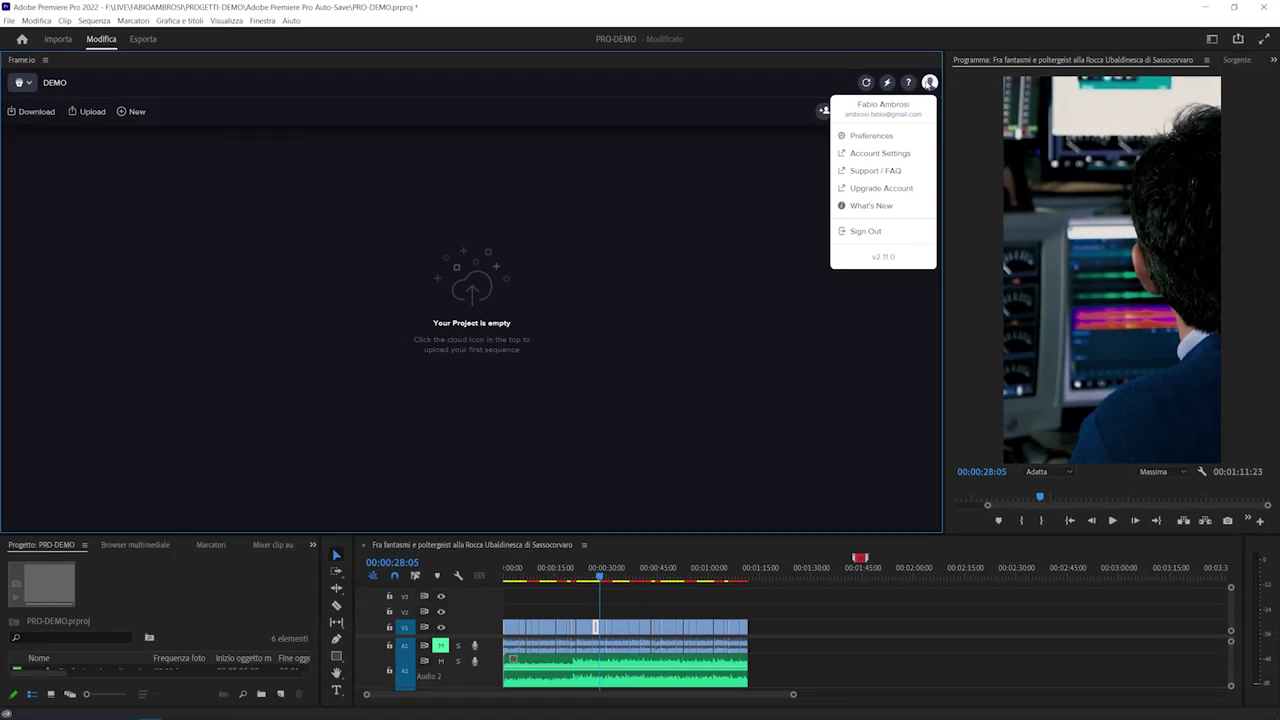
left_click(33, 114)
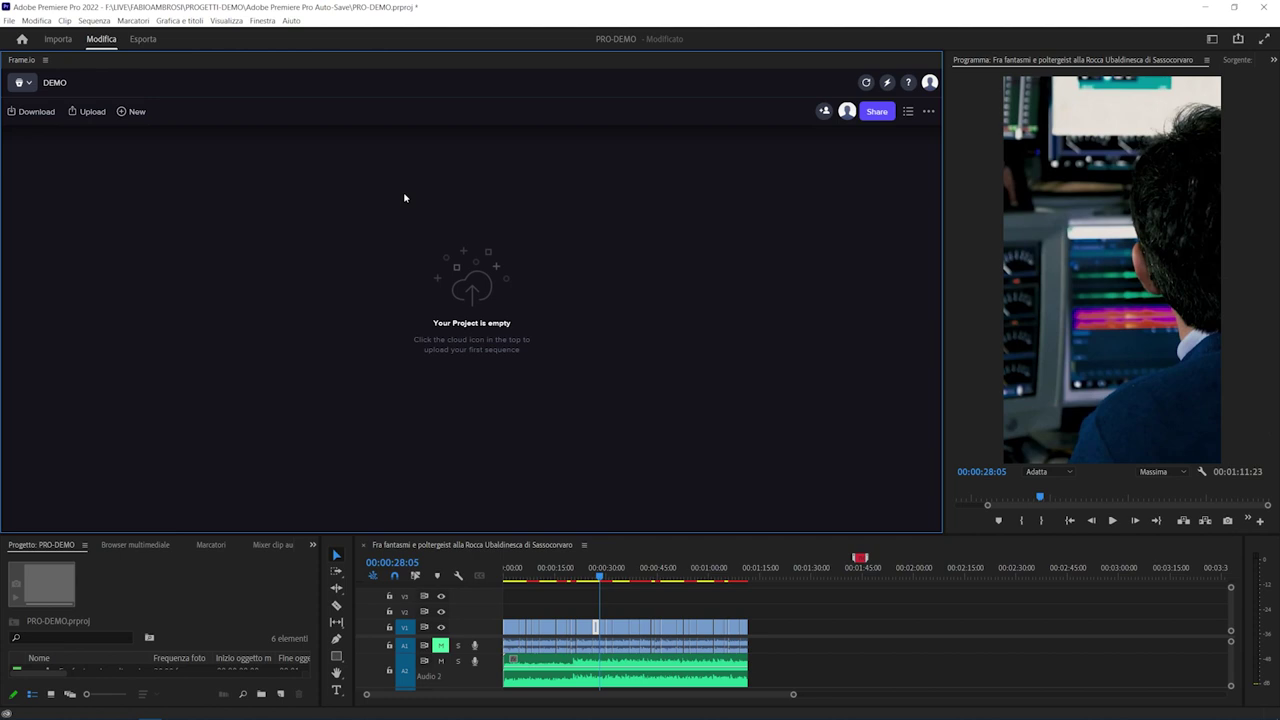
Start a new Frame.io project named 'Progetto DEMO'
left_click(27, 83)
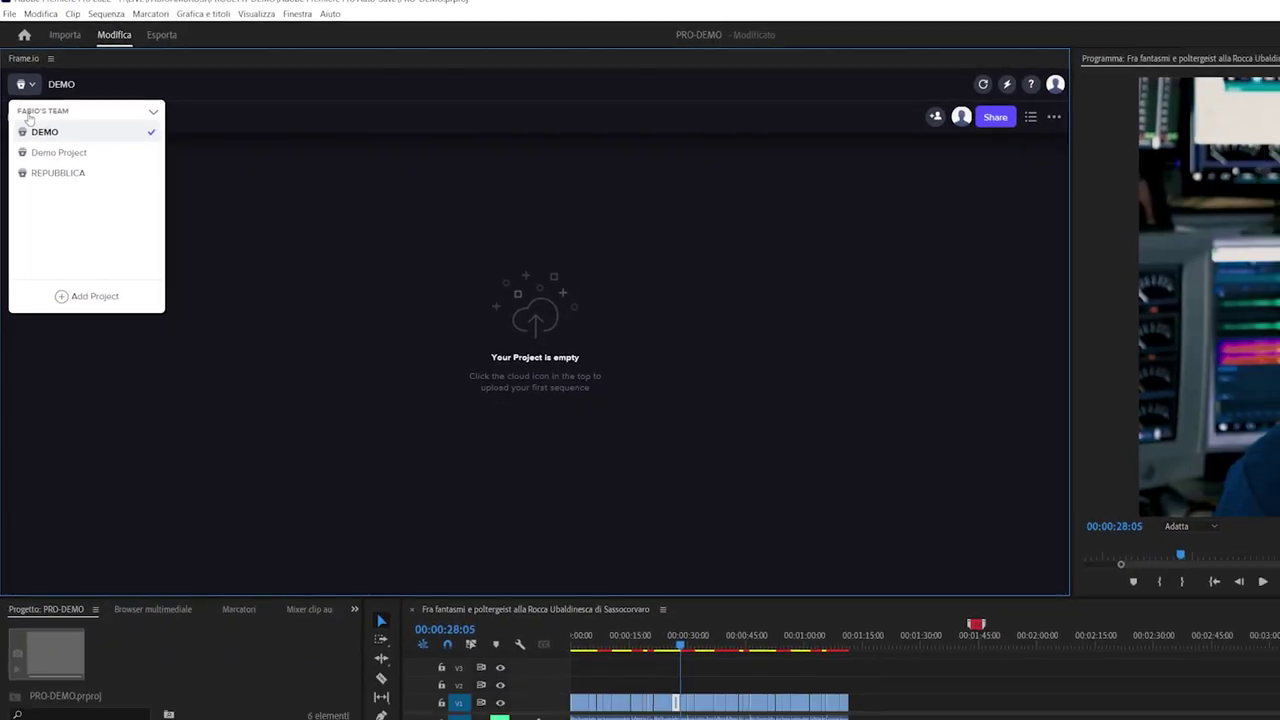
left_click(88, 296)
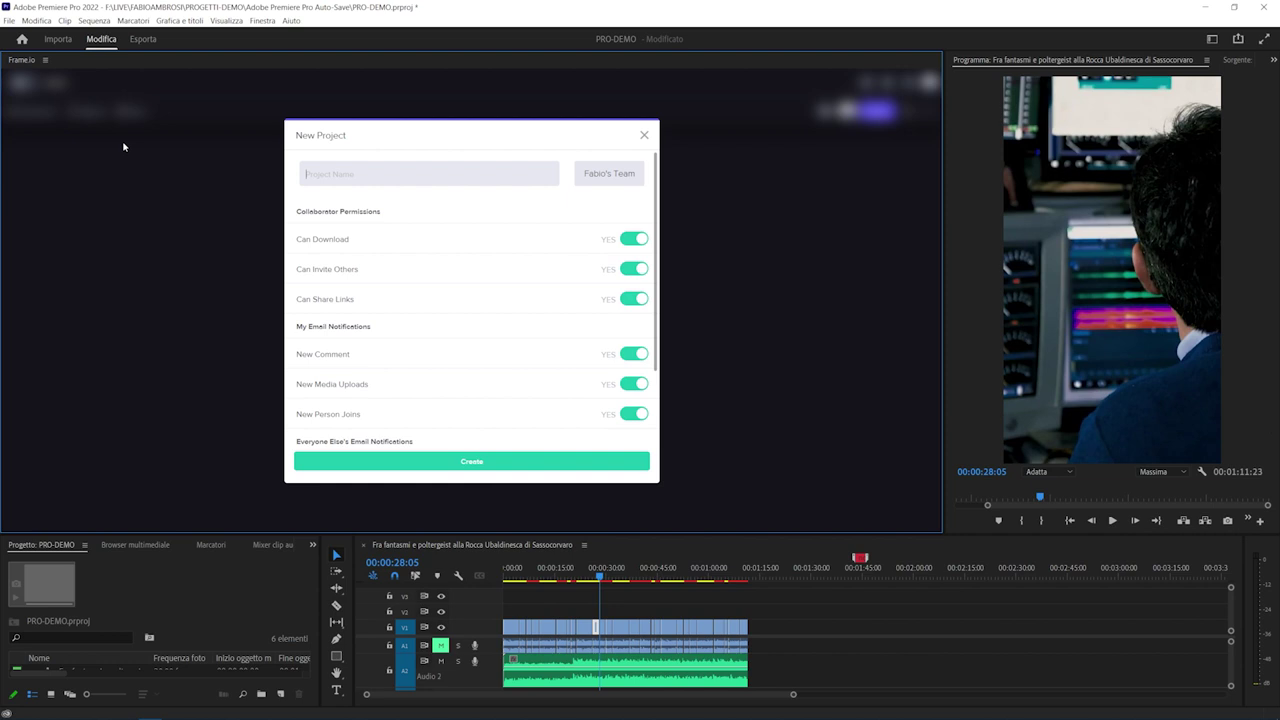
type("Progetto DEMO")
Leave the team unassigned from the new project and scroll to the form's bottom
left_click(606, 181)
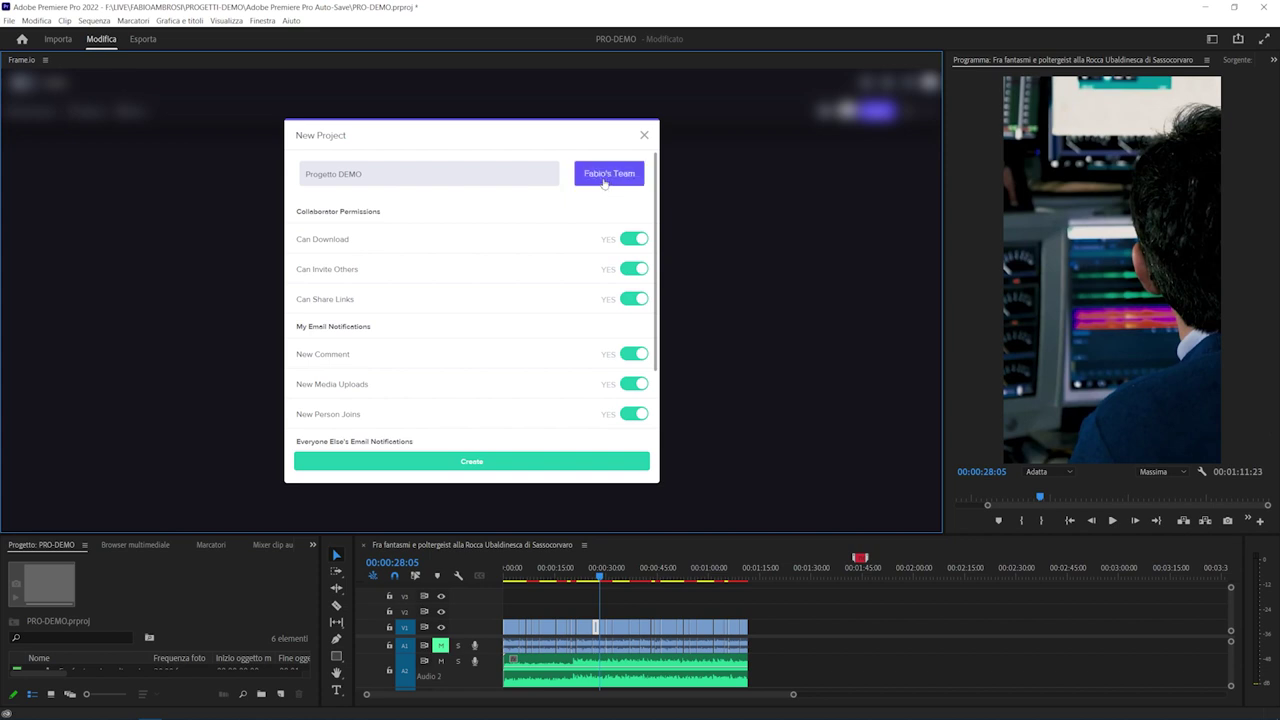
left_click(608, 184)
left_click(613, 184)
left_click(614, 180)
scroll(560, 366, "down", 2)
scroll(386, 400, "down", 1)
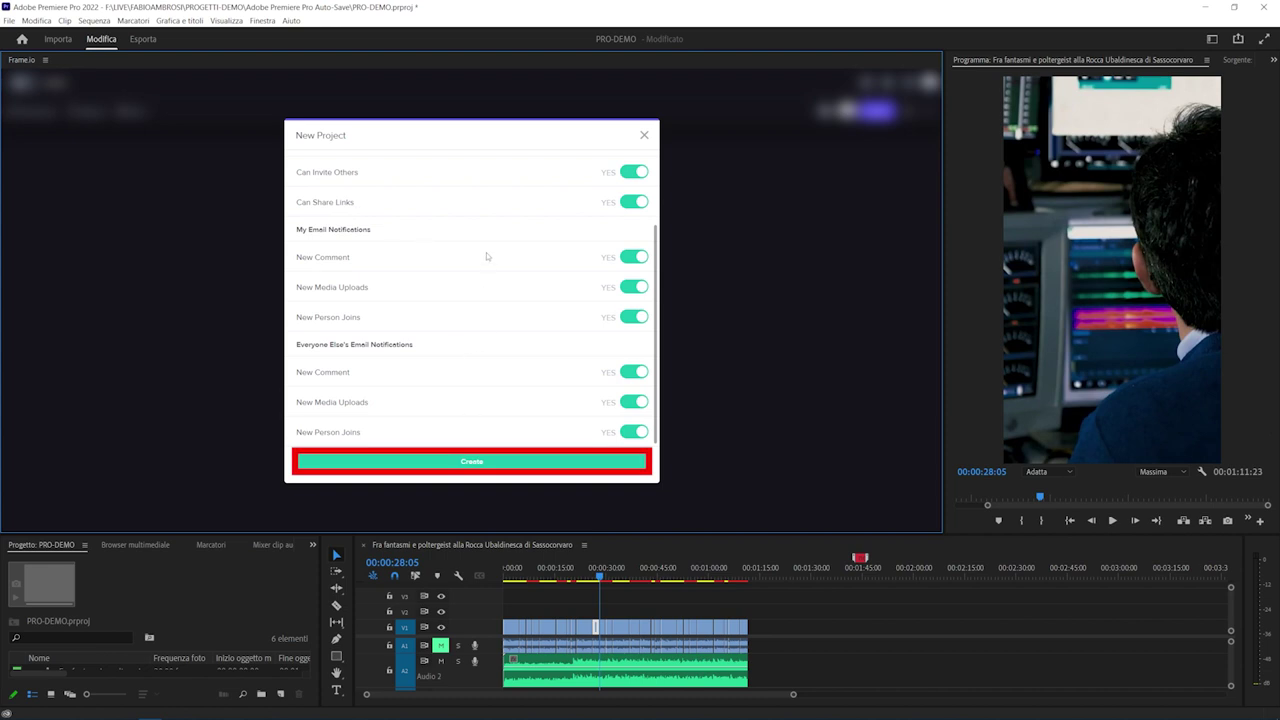
Create the Progetto DEMO project, enlarge the timeline panels, and bring up Frame.io's upload choices
left_click(499, 462)
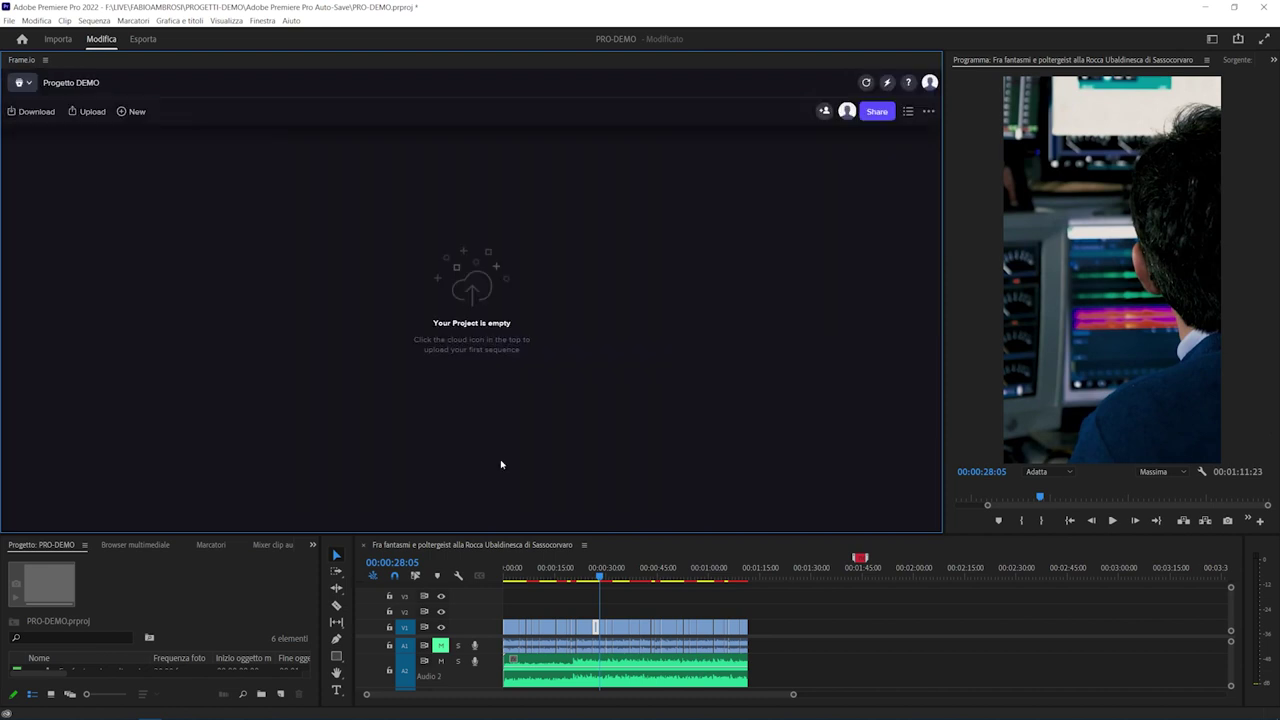
left_click_drag(609, 533, 638, 417)
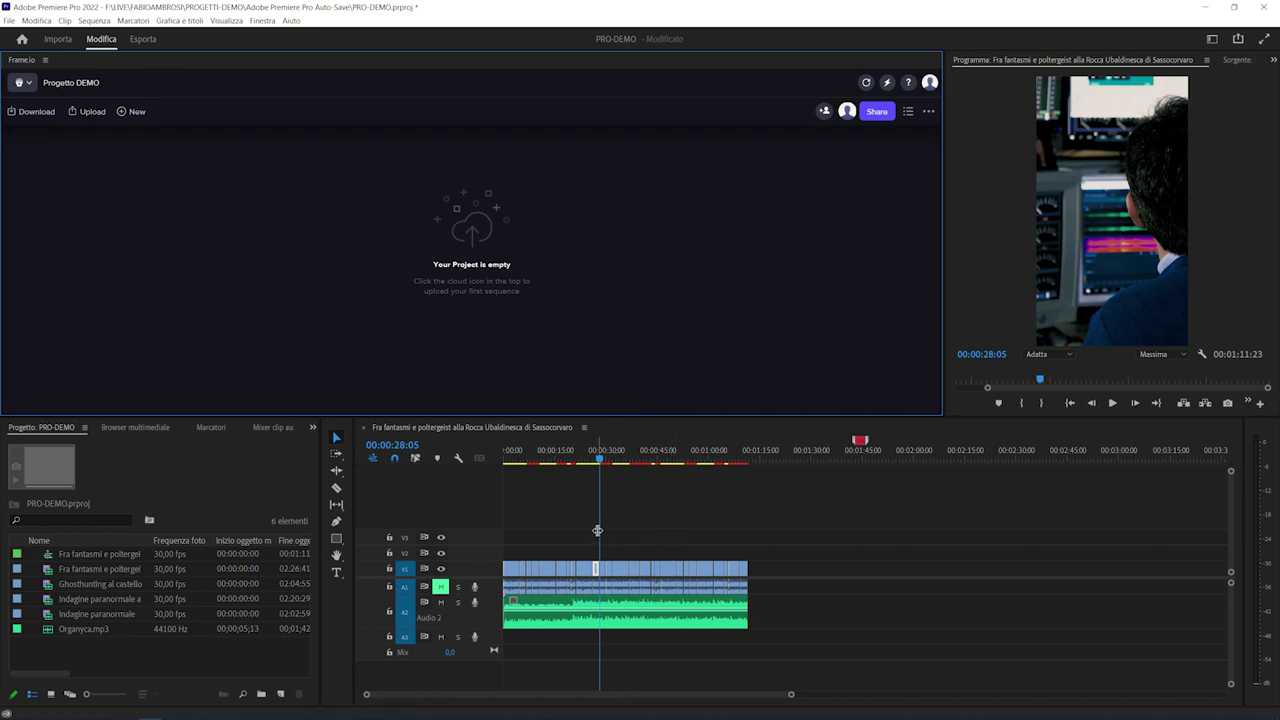
left_click(548, 522)
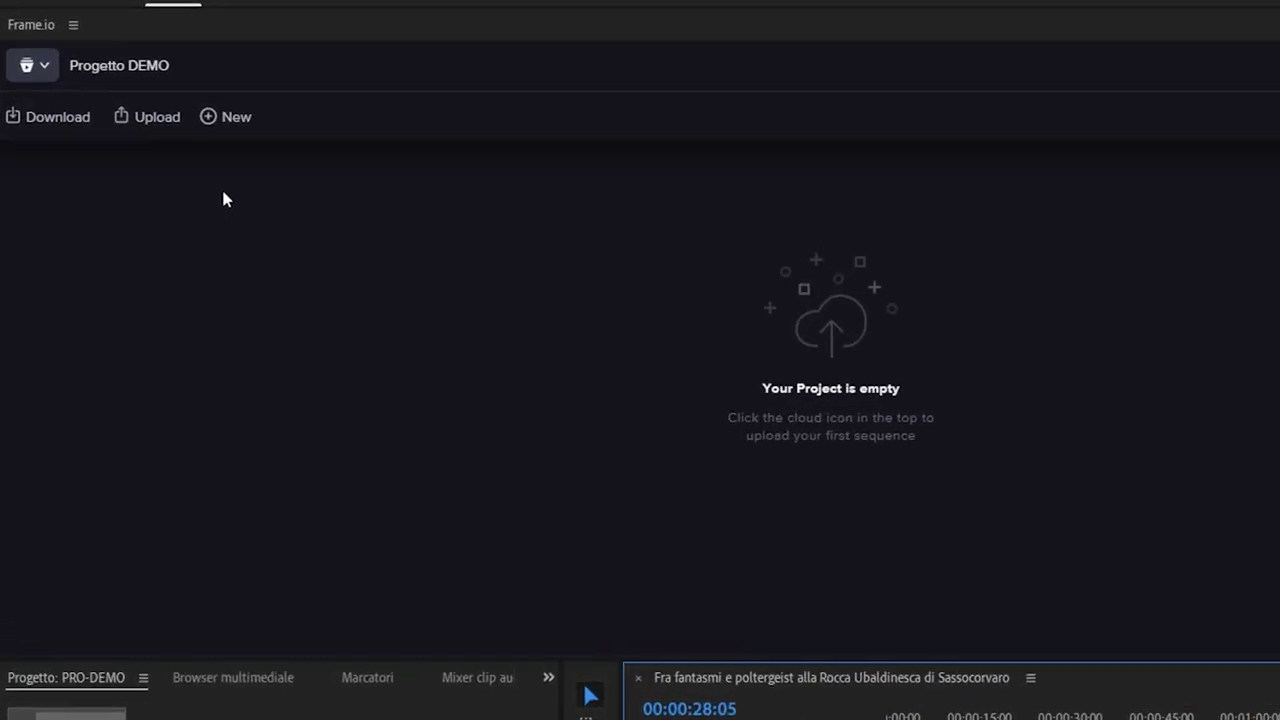
left_click(142, 123)
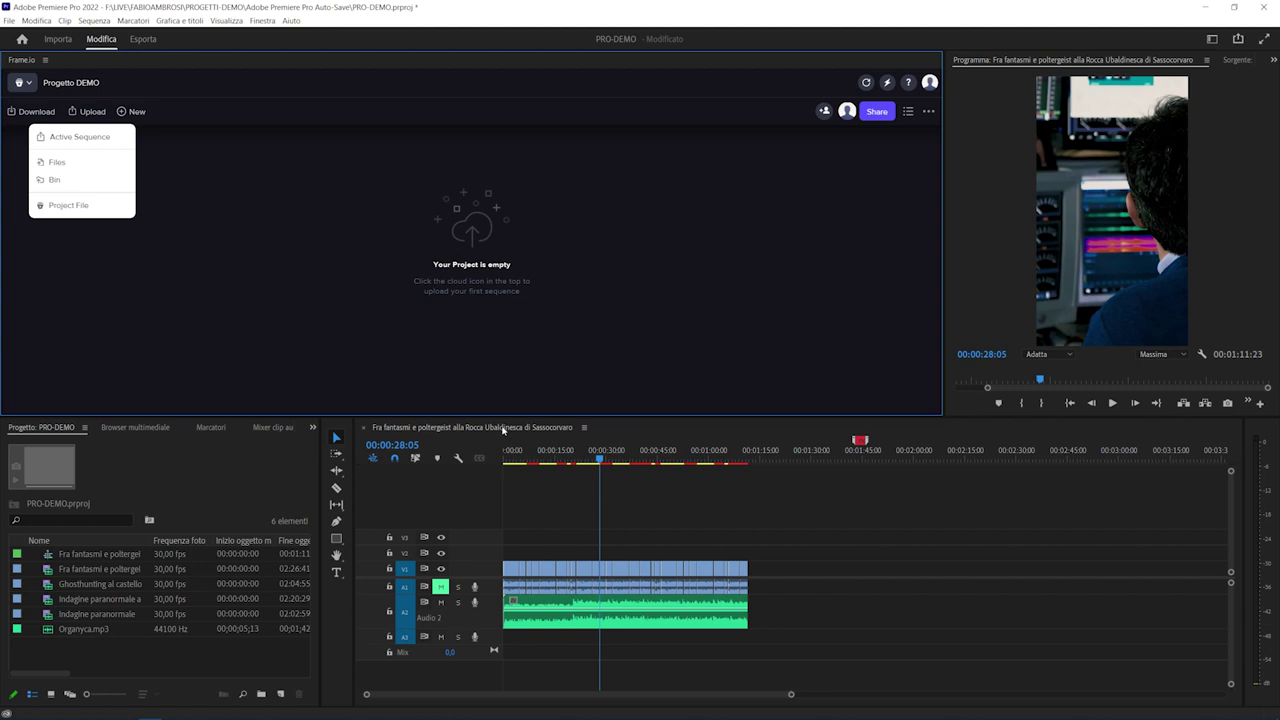
Set up the active sequence upload named SEQUENZA-DEMO with the Web 720 preset
left_click(80, 137)
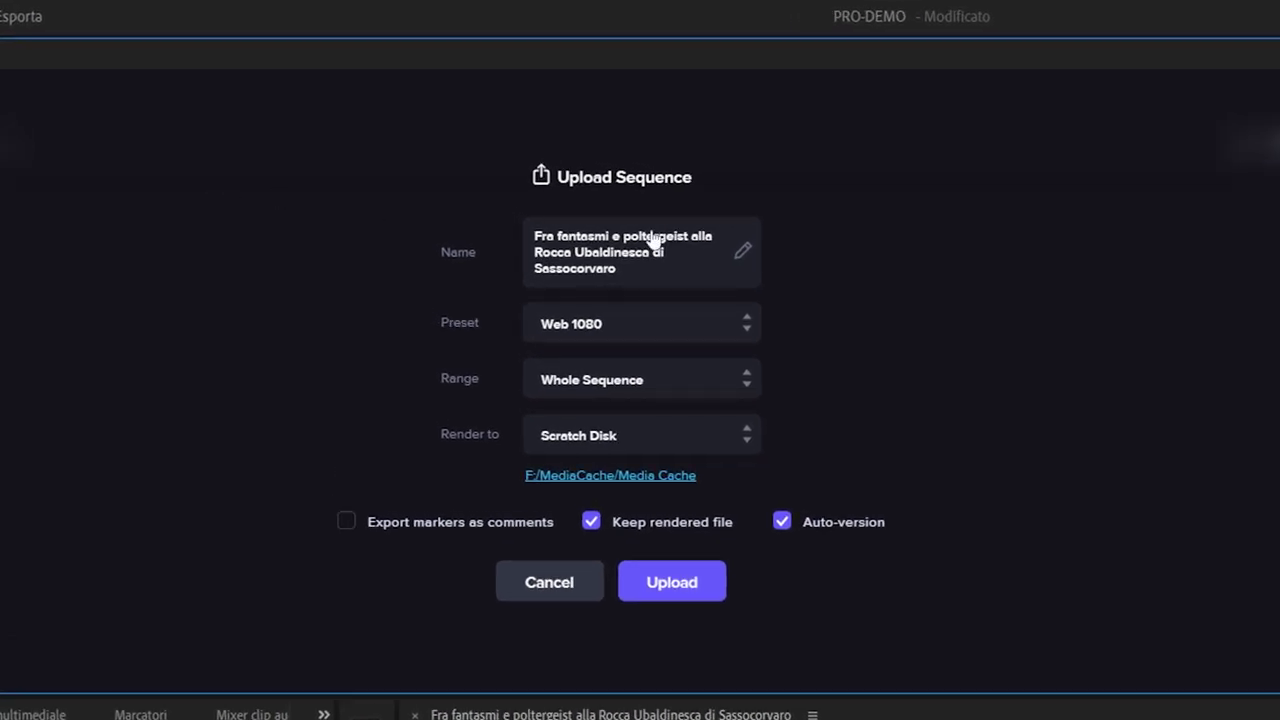
left_click(746, 252)
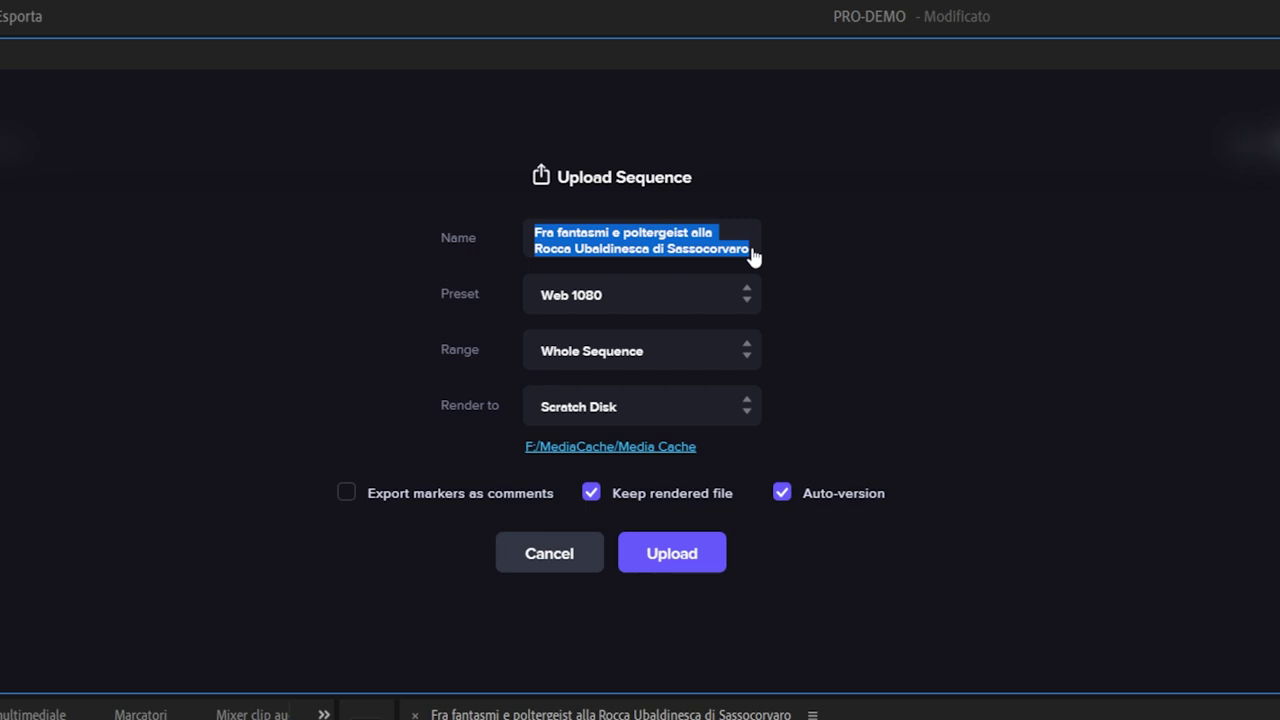
type("PROGETTO")
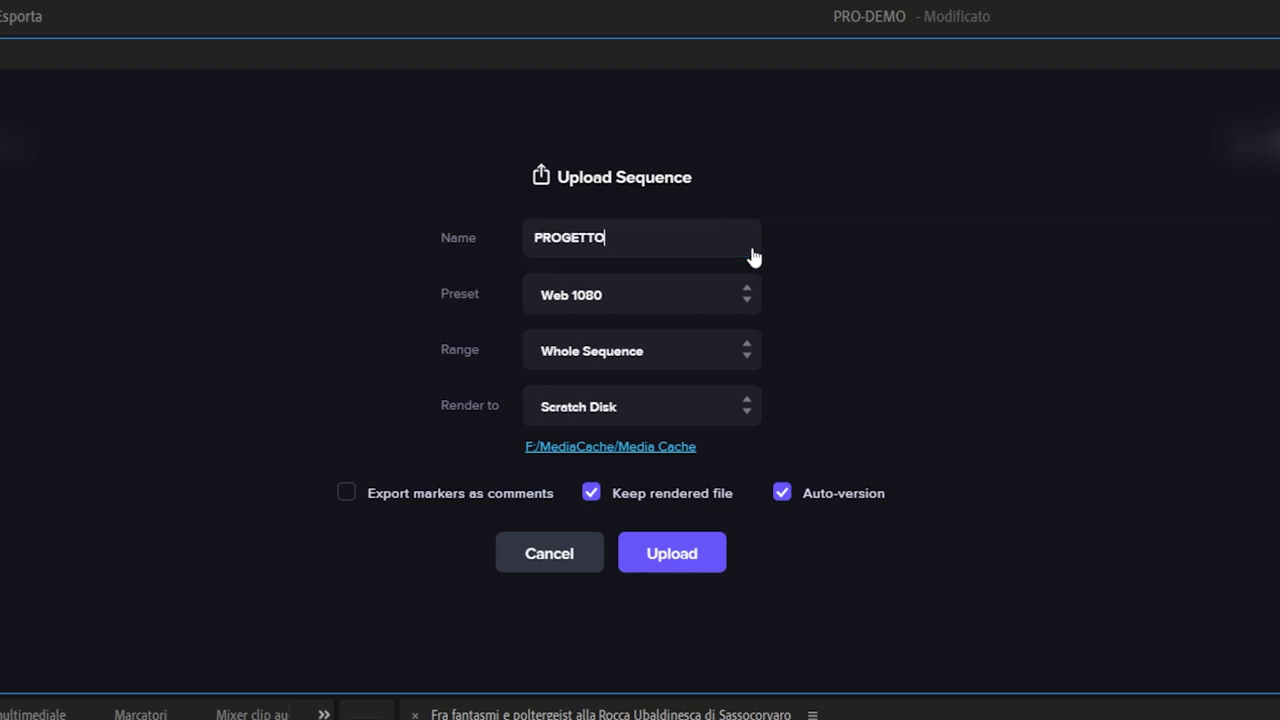
key("ctrl+a")
type("SEQUENZA-DEMO")
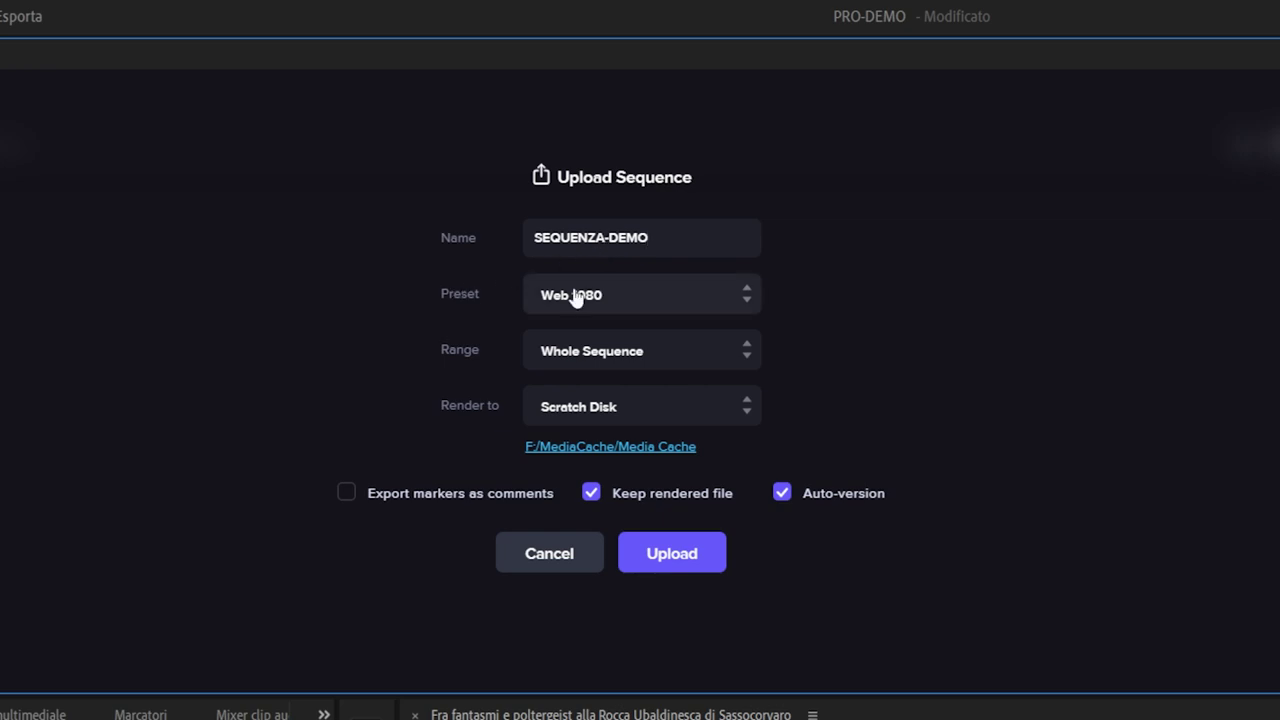
left_click(690, 305)
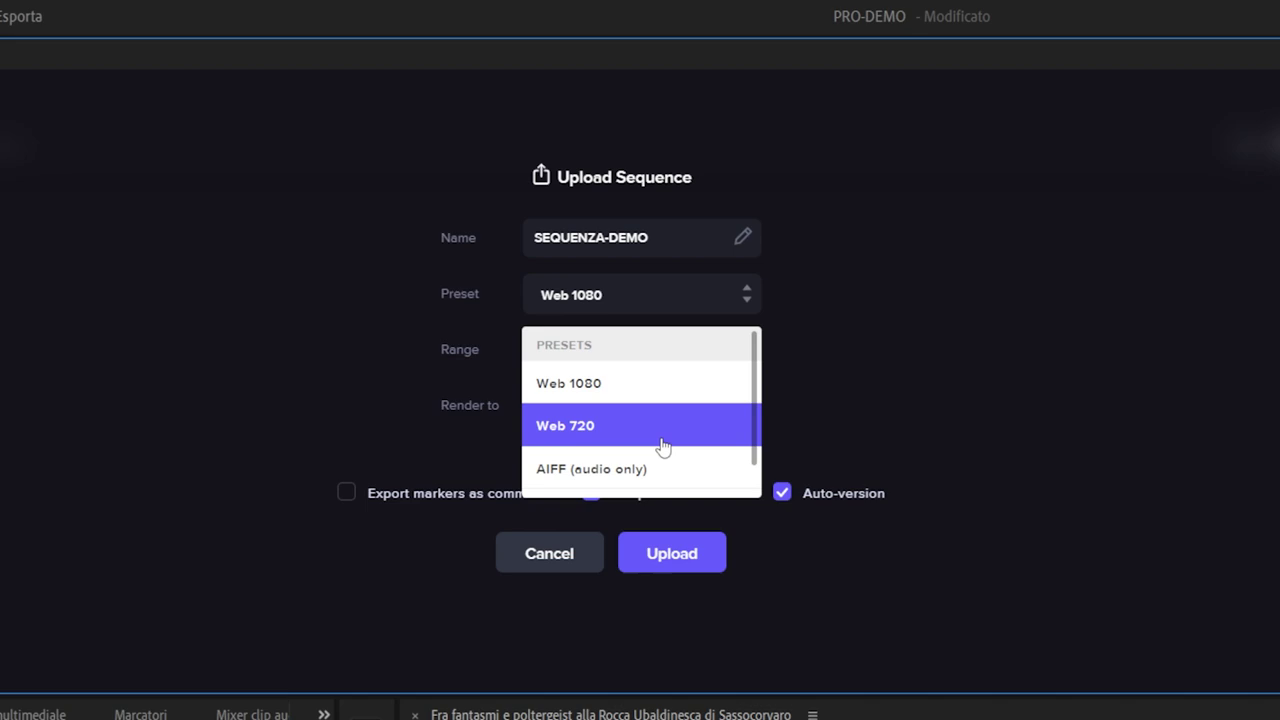
left_click(666, 445)
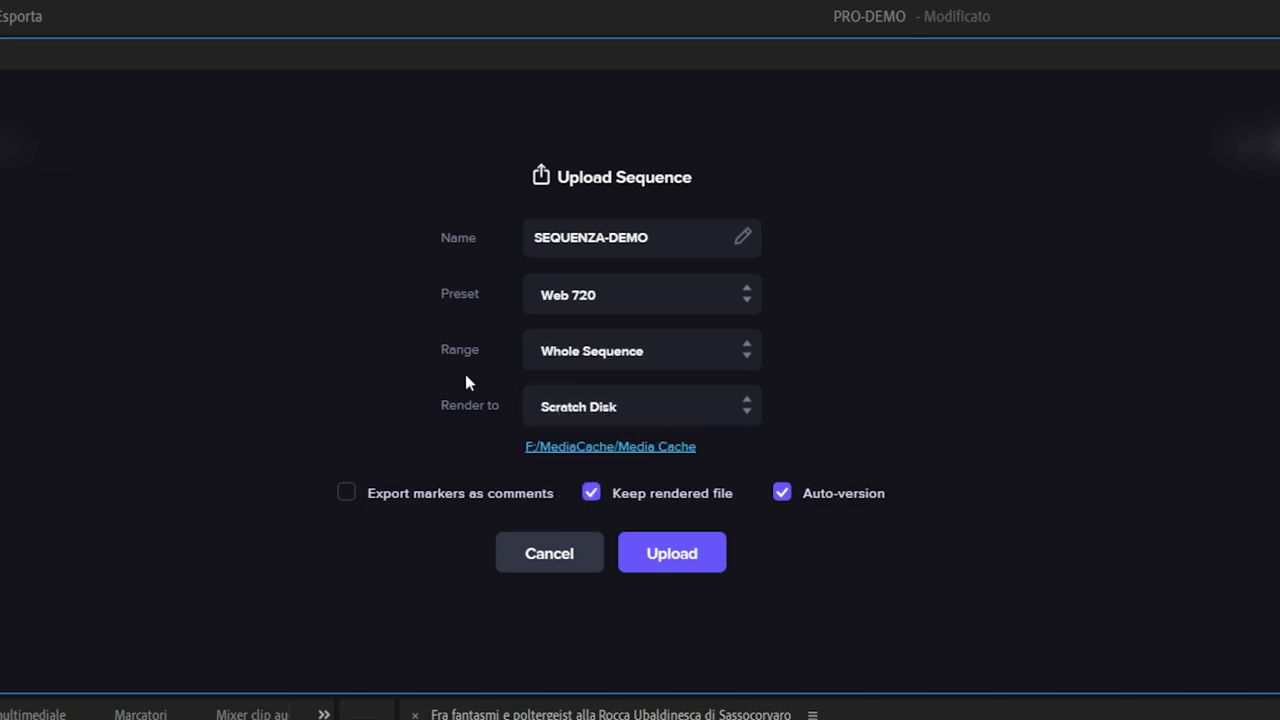
Keep Whole Sequence as the range and render to custom folder F:/MediaCache/Media Cache
left_click(695, 361)
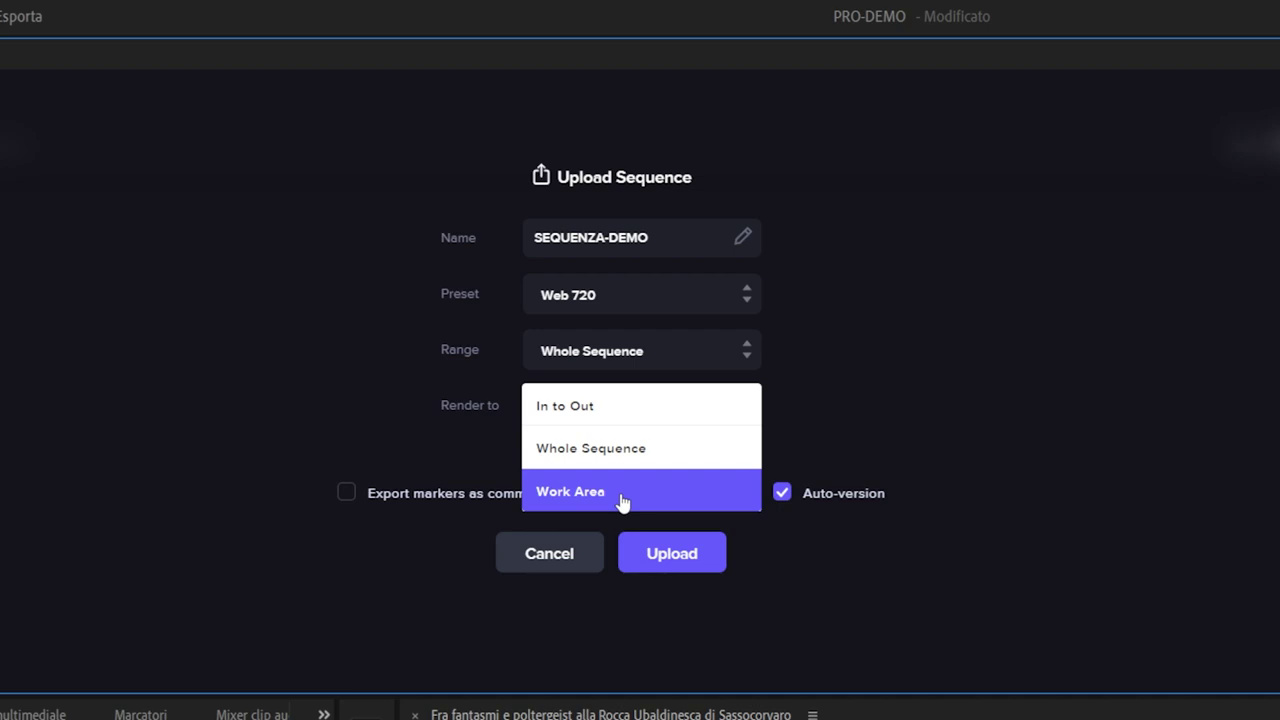
left_click(612, 460)
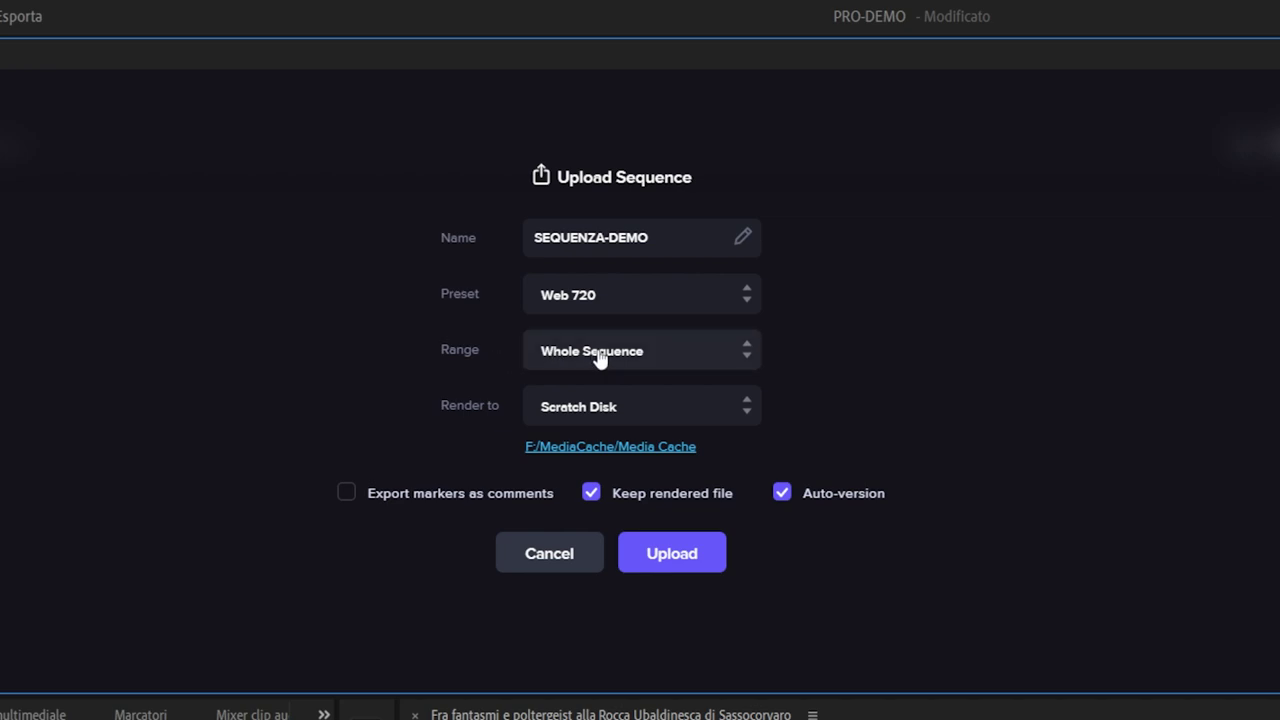
left_click(708, 410)
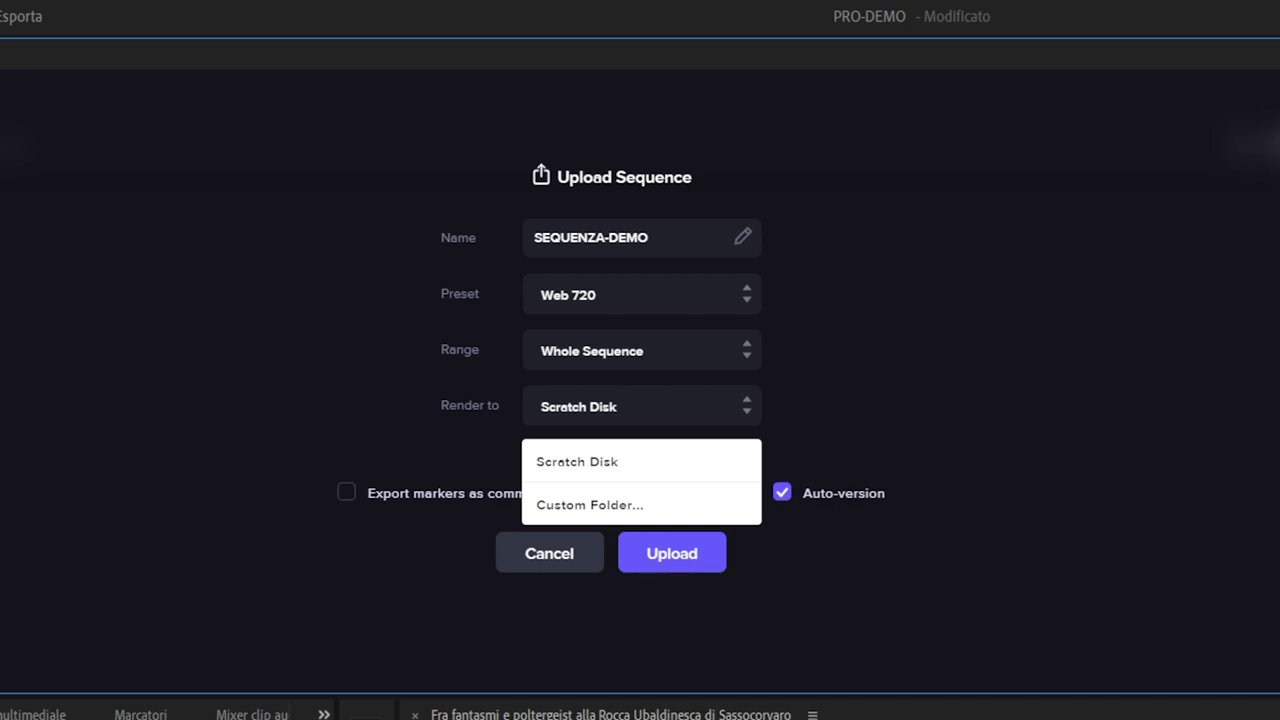
left_click(650, 478)
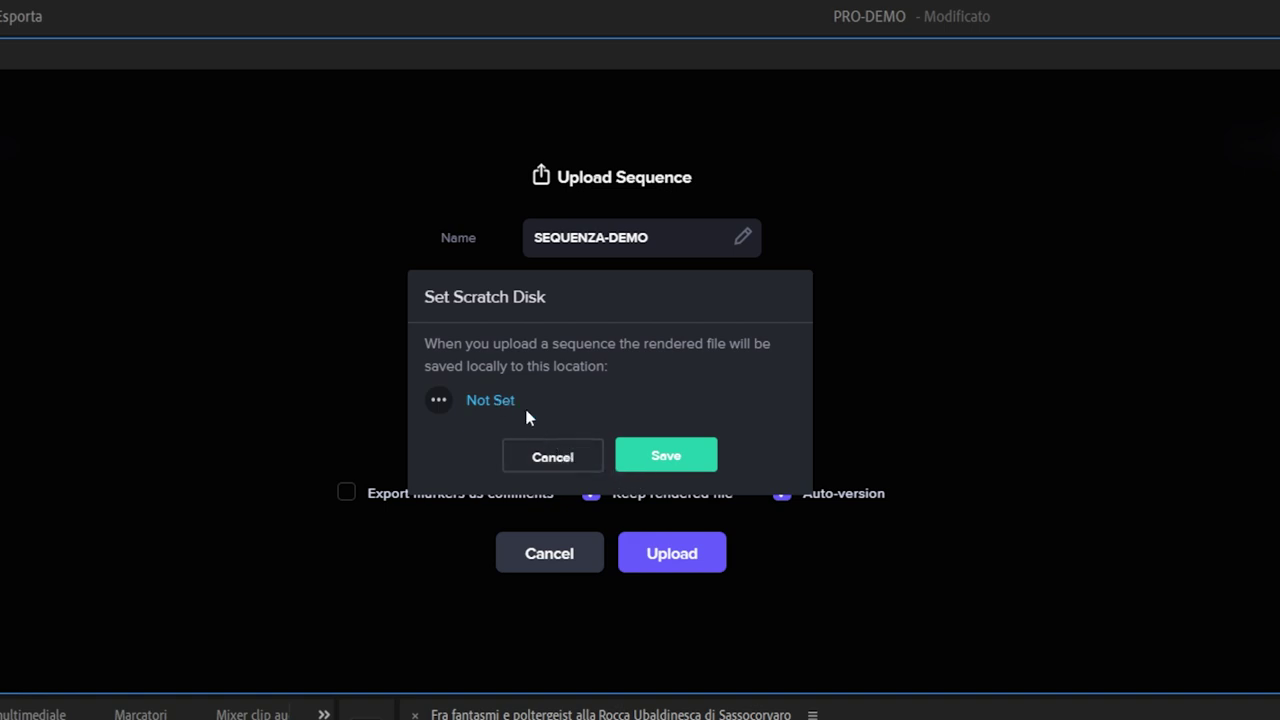
left_click(556, 458)
left_click(668, 406)
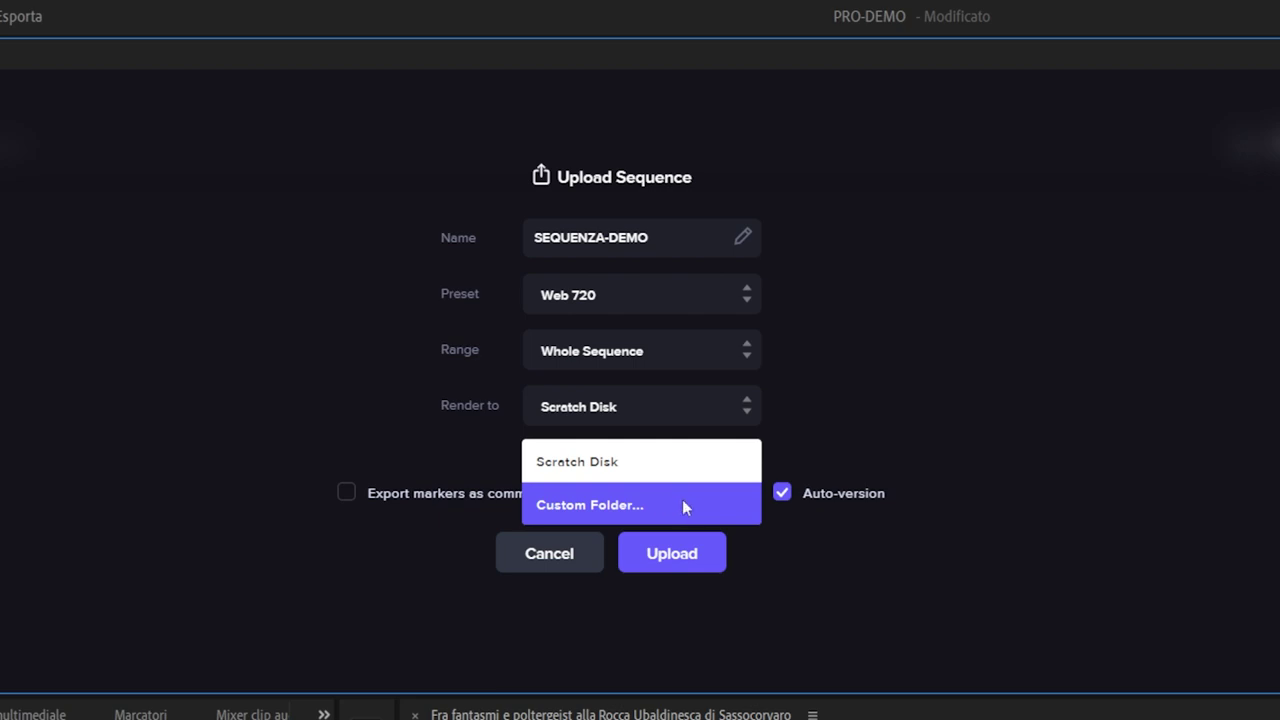
left_click(682, 505)
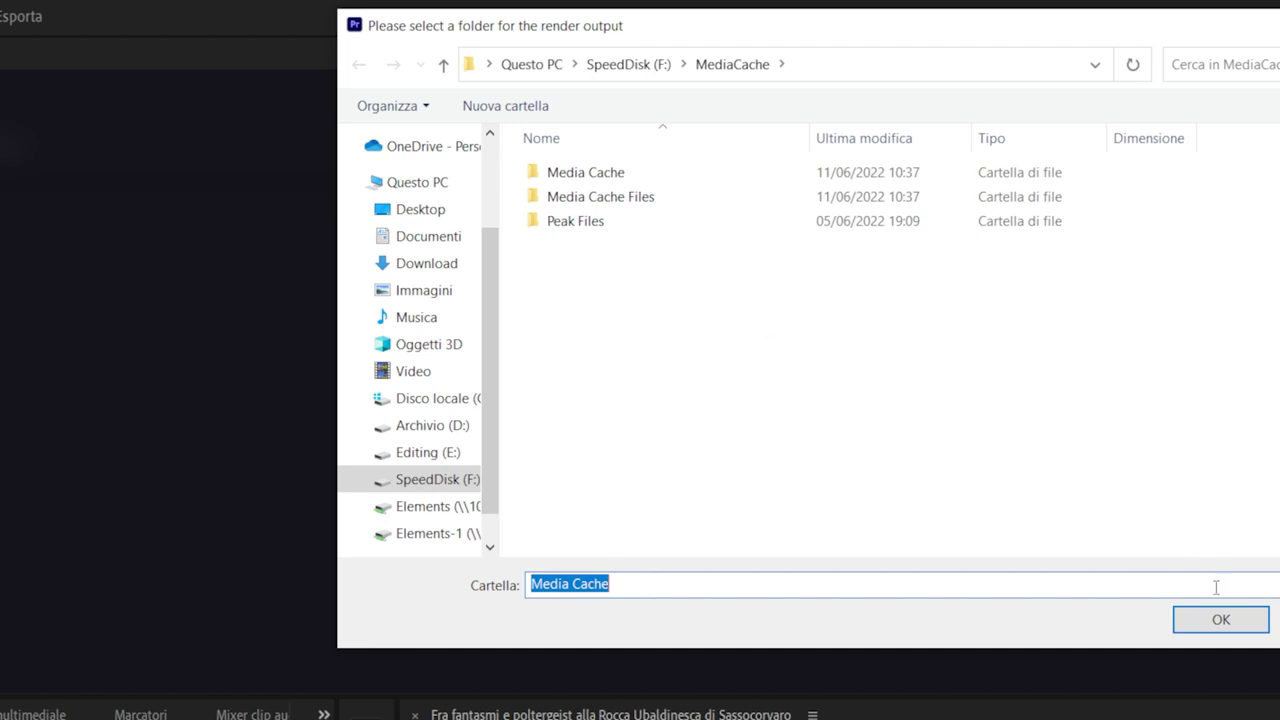
left_click(1226, 622)
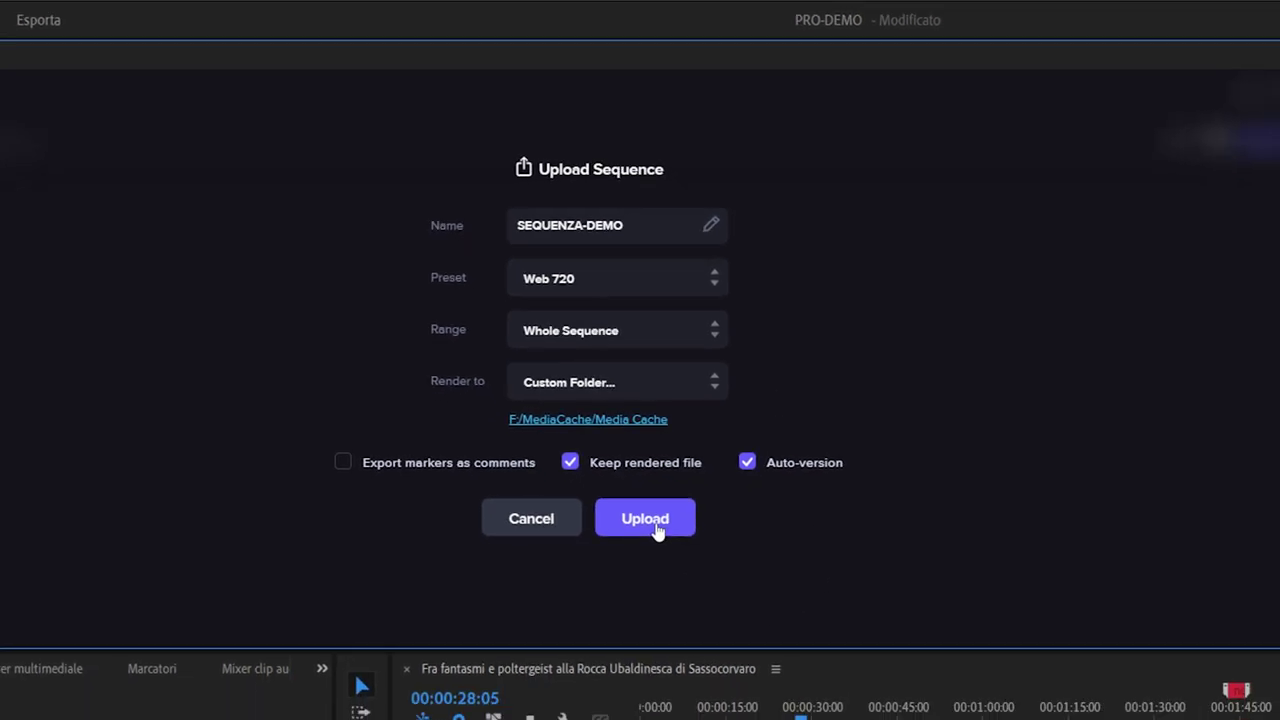
Launch the upload so Media Encoder renders SEQUENZA-DEMO.mp4
left_click(668, 556)
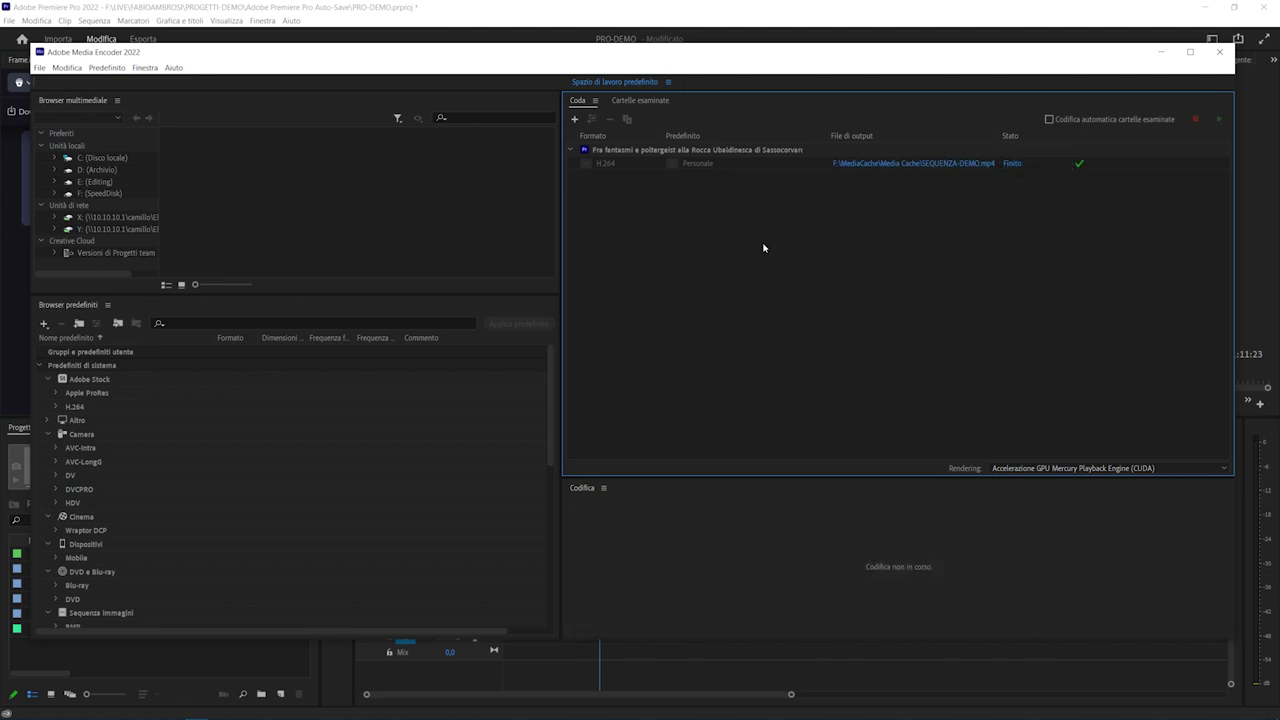
Bring Premiere back in front of Media Encoder to check the Frame.io panel
left_click(426, 7)
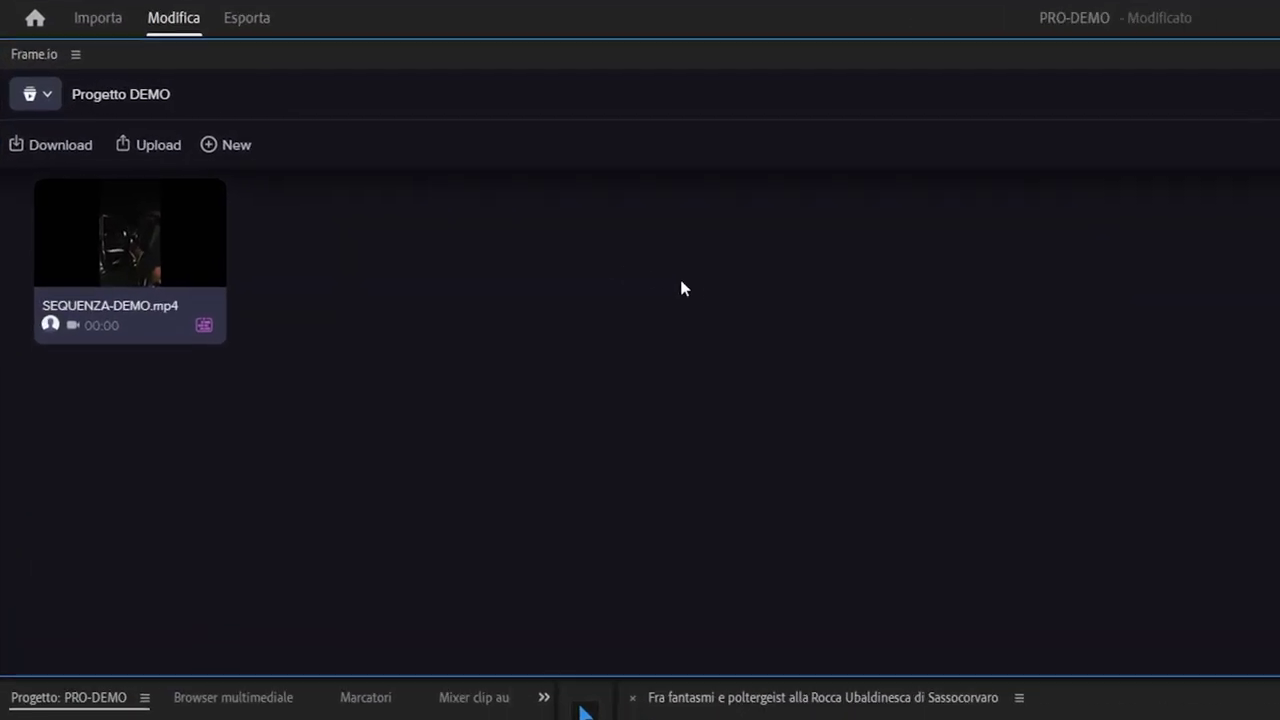
Generate a Share for Review link for SEQUENZA-DEMO.mp4
left_click(150, 240)
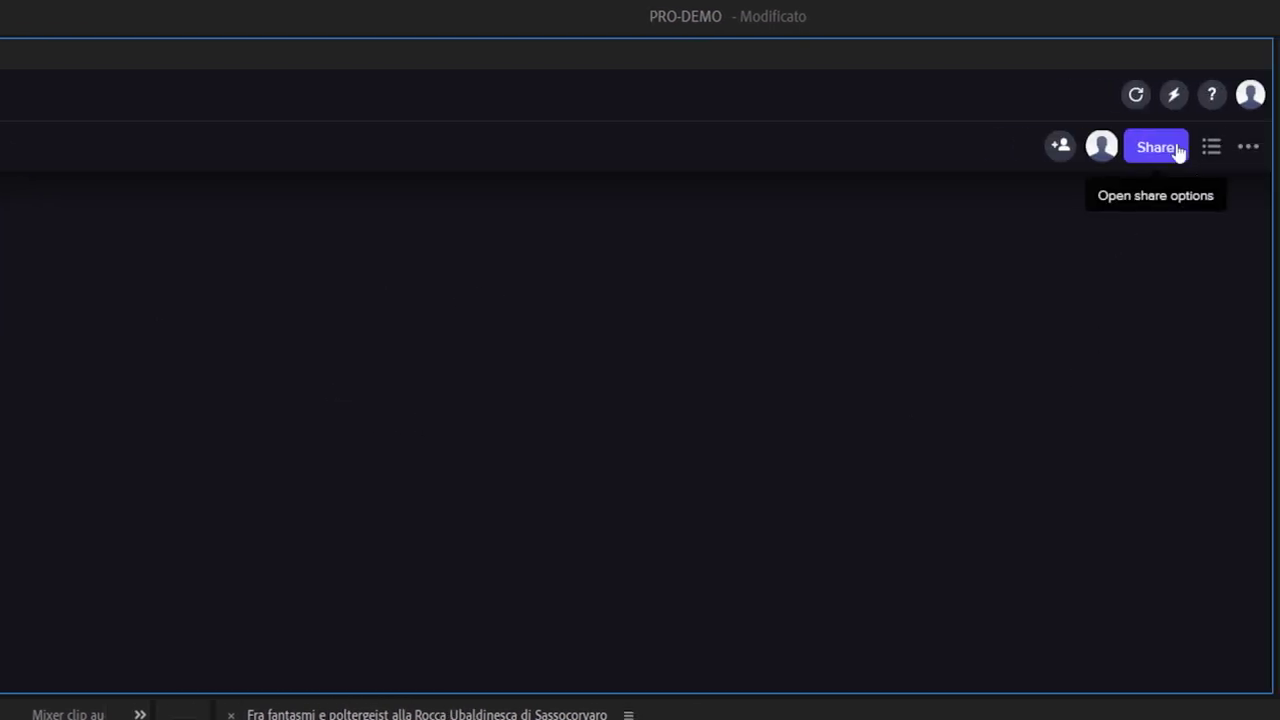
left_click(1178, 149)
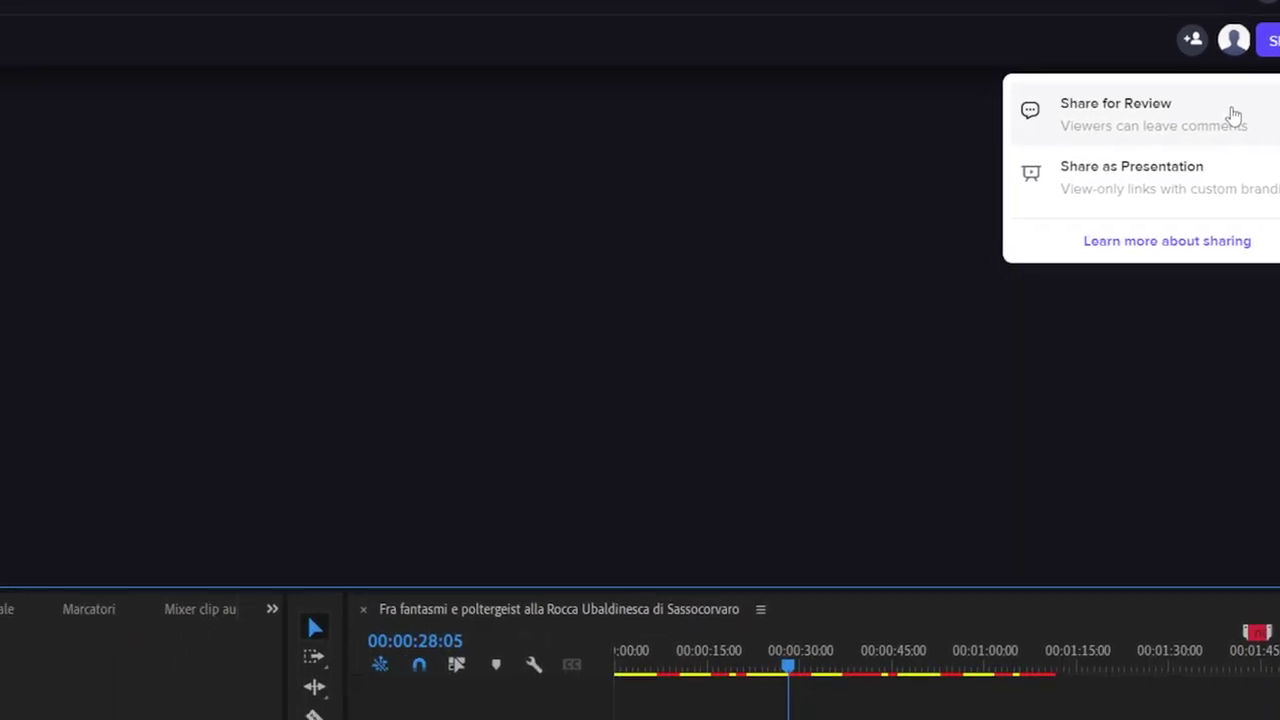
left_click(1262, 90)
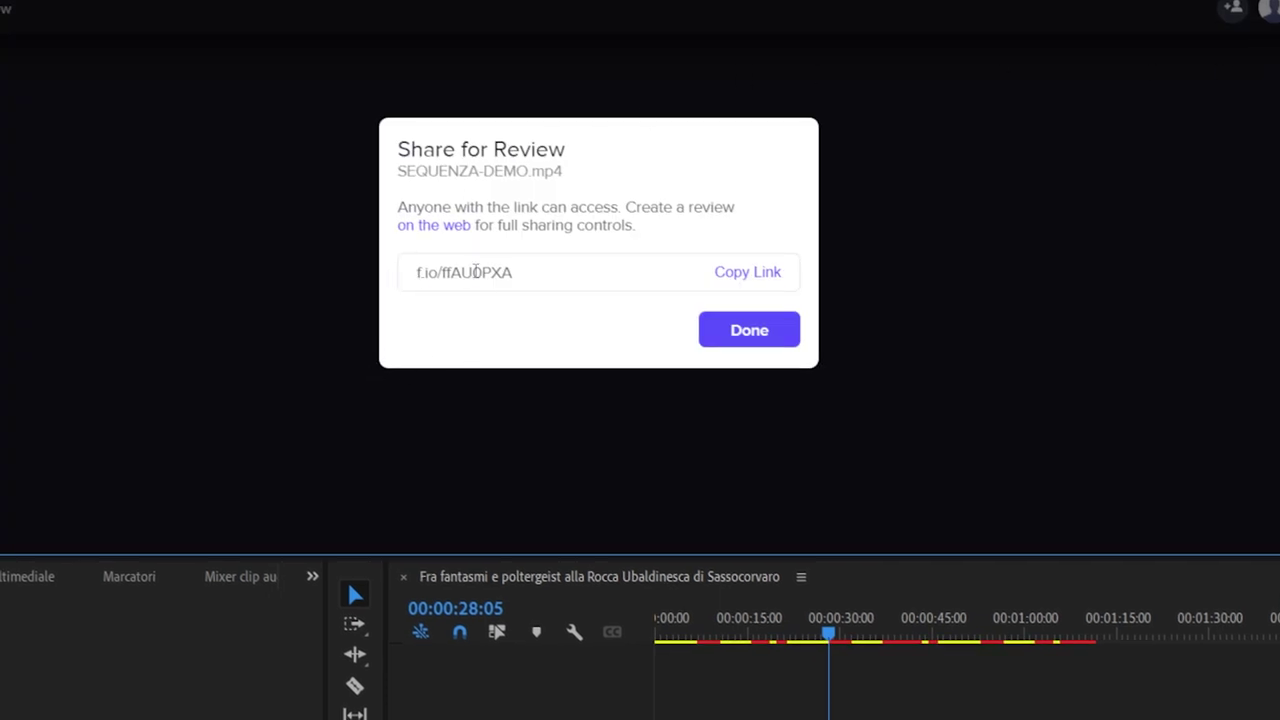
Copy the SEQUENZA-DEMO.mp4 review link
left_click(772, 272)
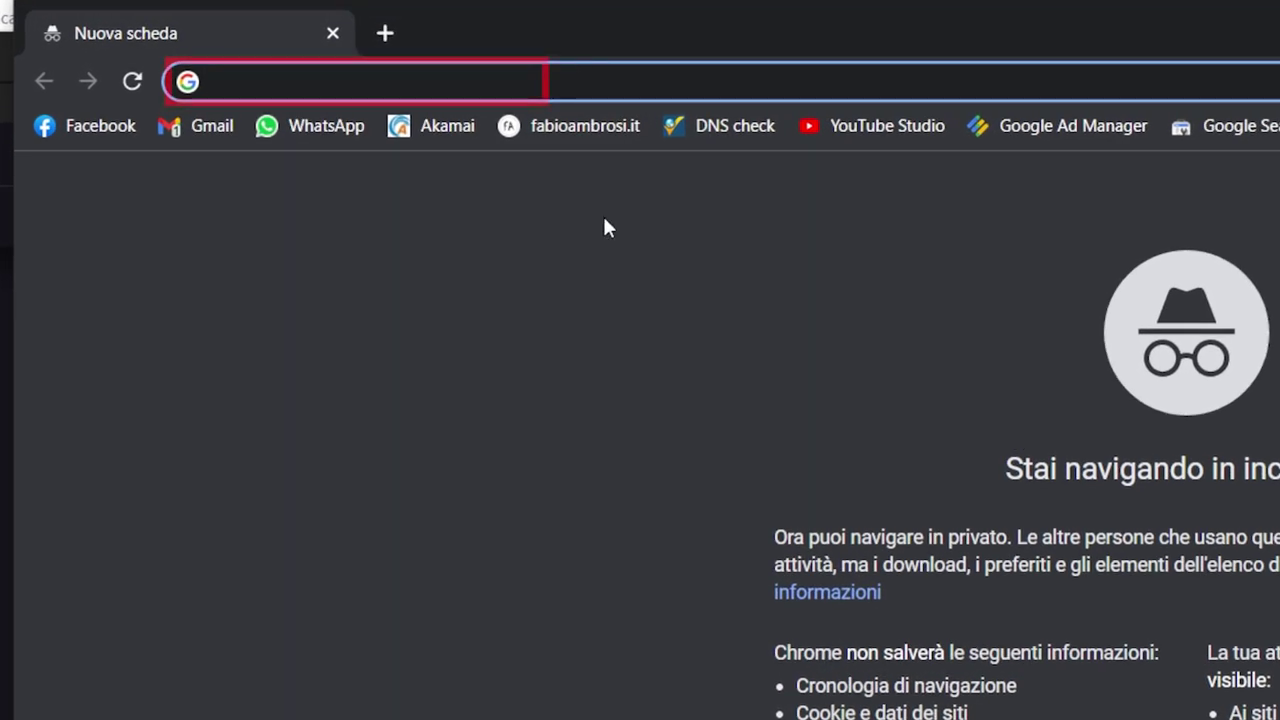
Paste the review link into the incognito tab to load the Frame.io review page
key("ctrl+v")
left_click(531, 350)
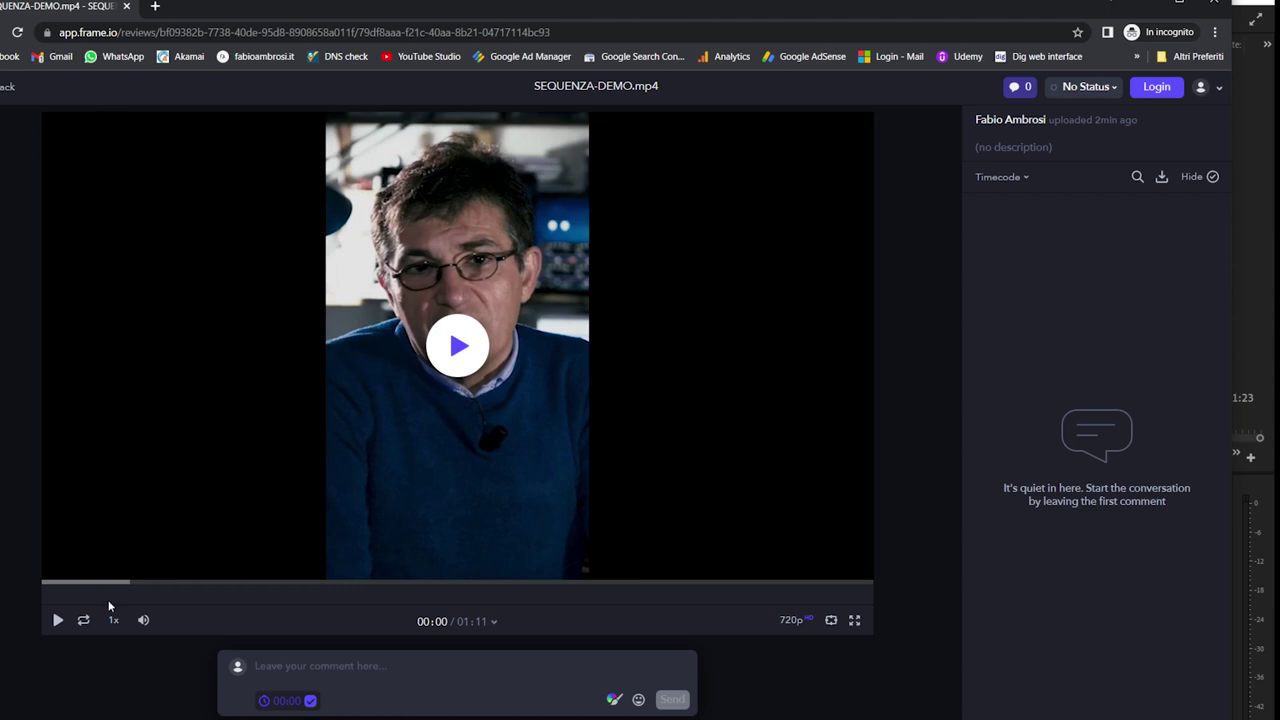
Play SEQUENZA-DEMO.mp4, scrub to about 00:24, pause at 00:25 and focus the comment box
left_click(455, 360)
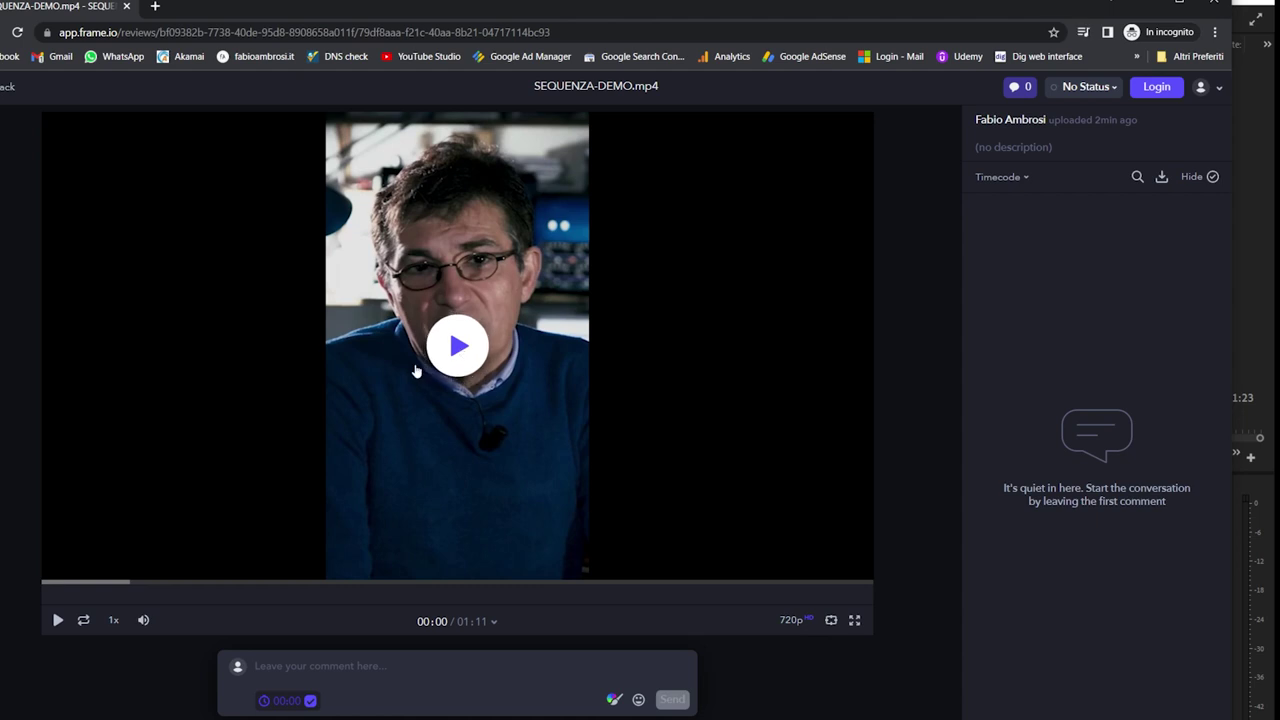
left_click_drag(116, 587, 325, 585)
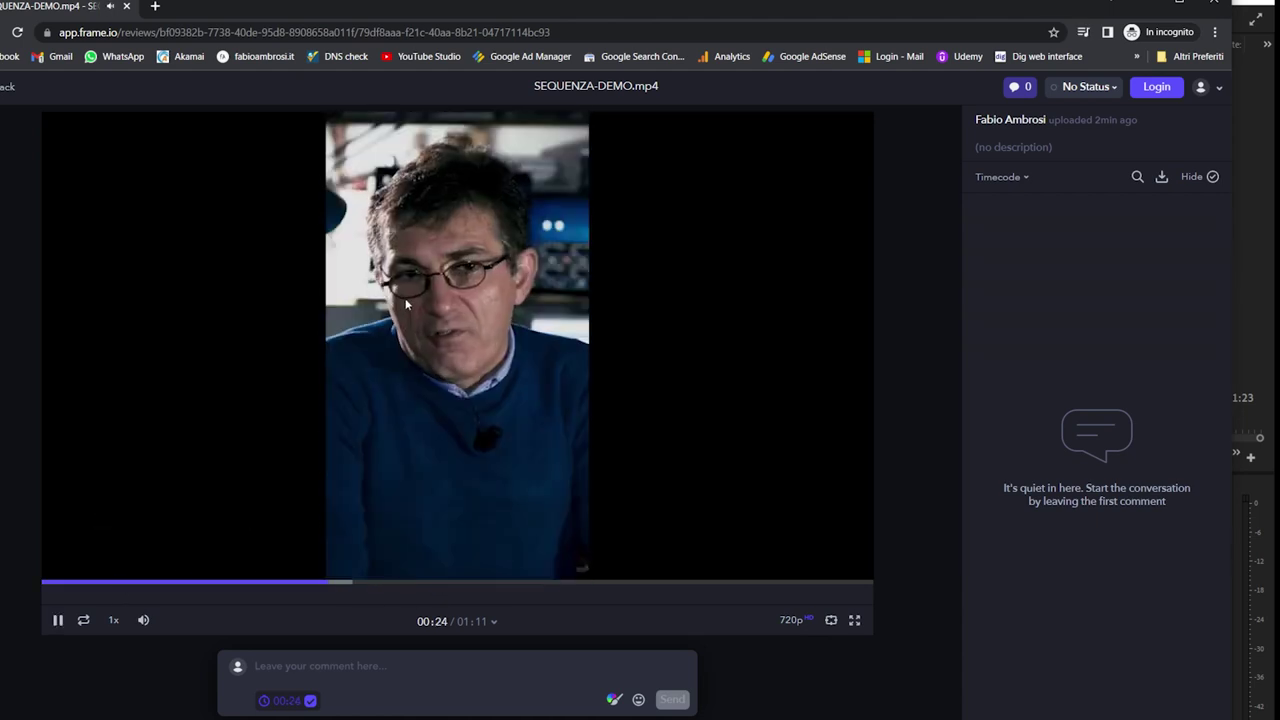
left_click(450, 356)
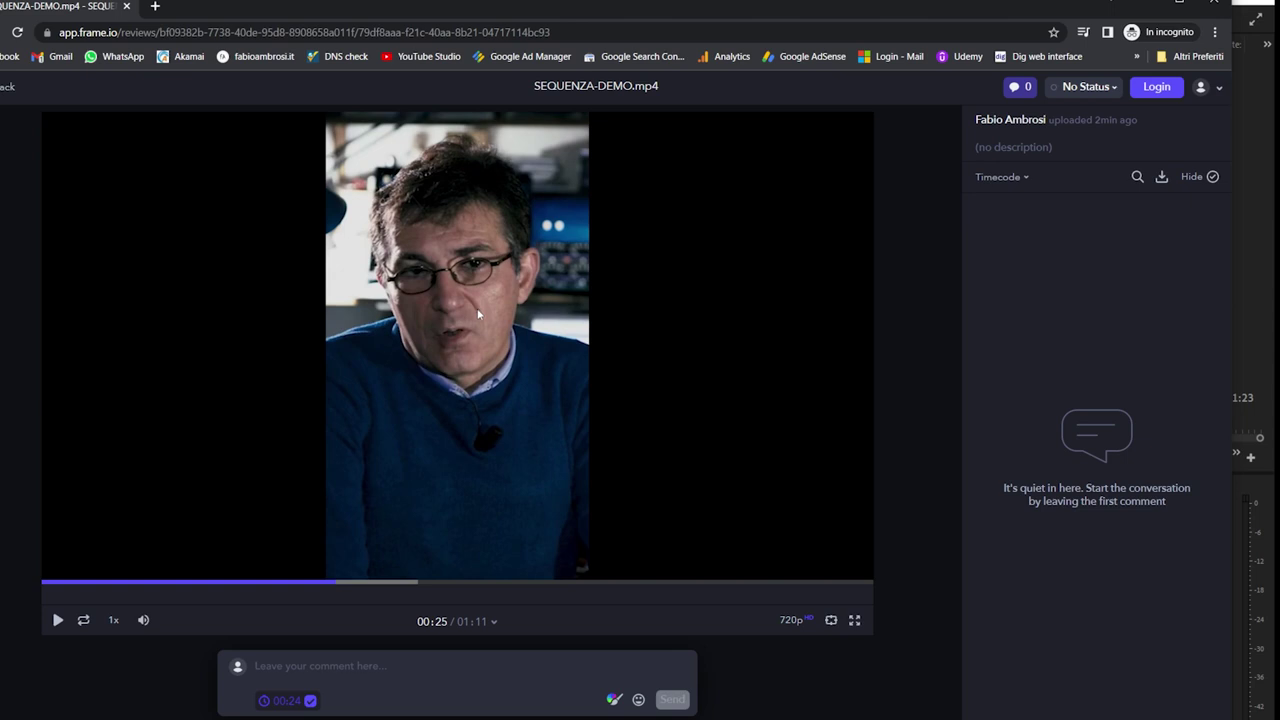
left_click(385, 698)
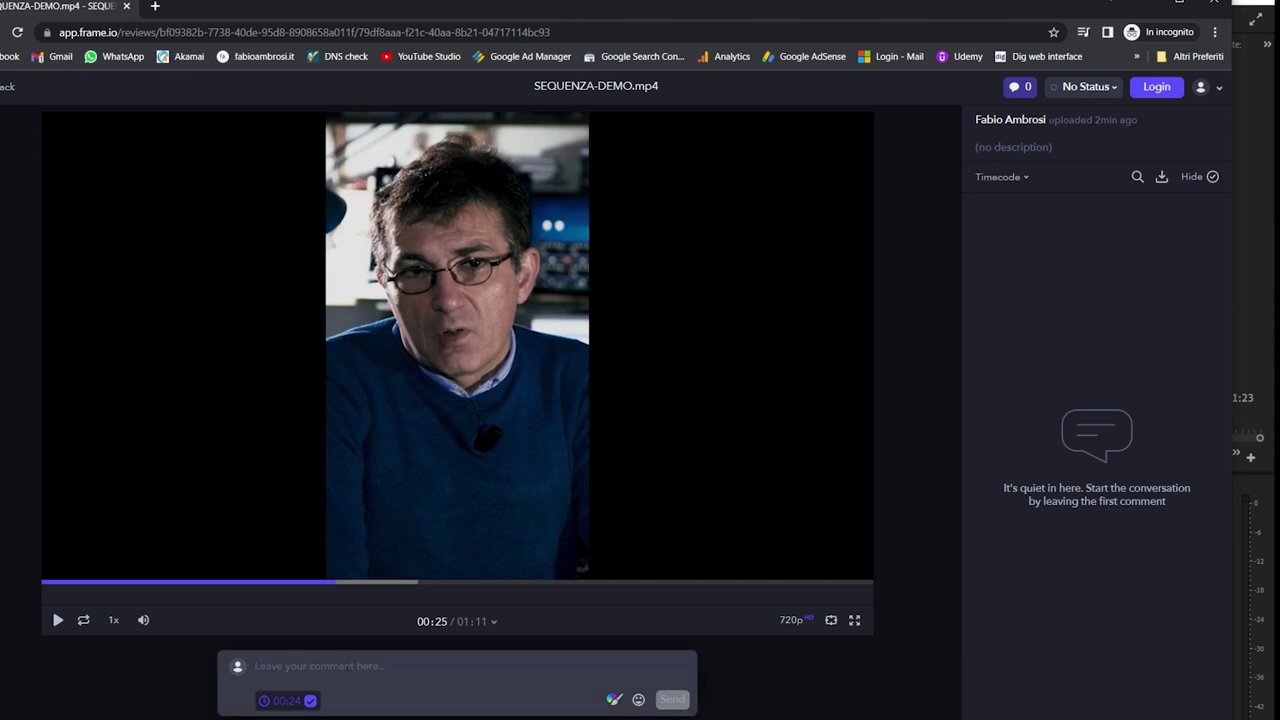
Post 'MIGLIORARE LA COLOR CORRECTION' at 00:25, confirming with a reviewer e-mail, then scrub ahead
type("mIGLIOR")
key("ctrl+a")
type("MIGLIORARE LA COLOR CORRECTION")
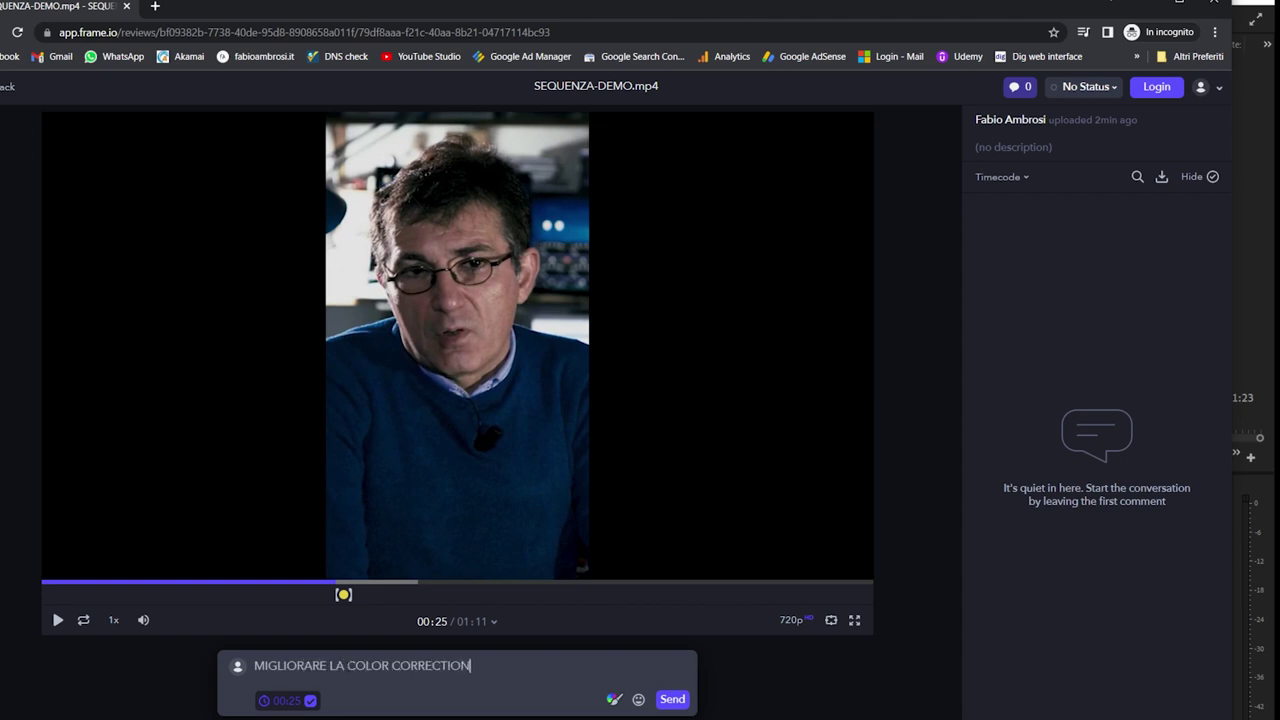
left_click(673, 700)
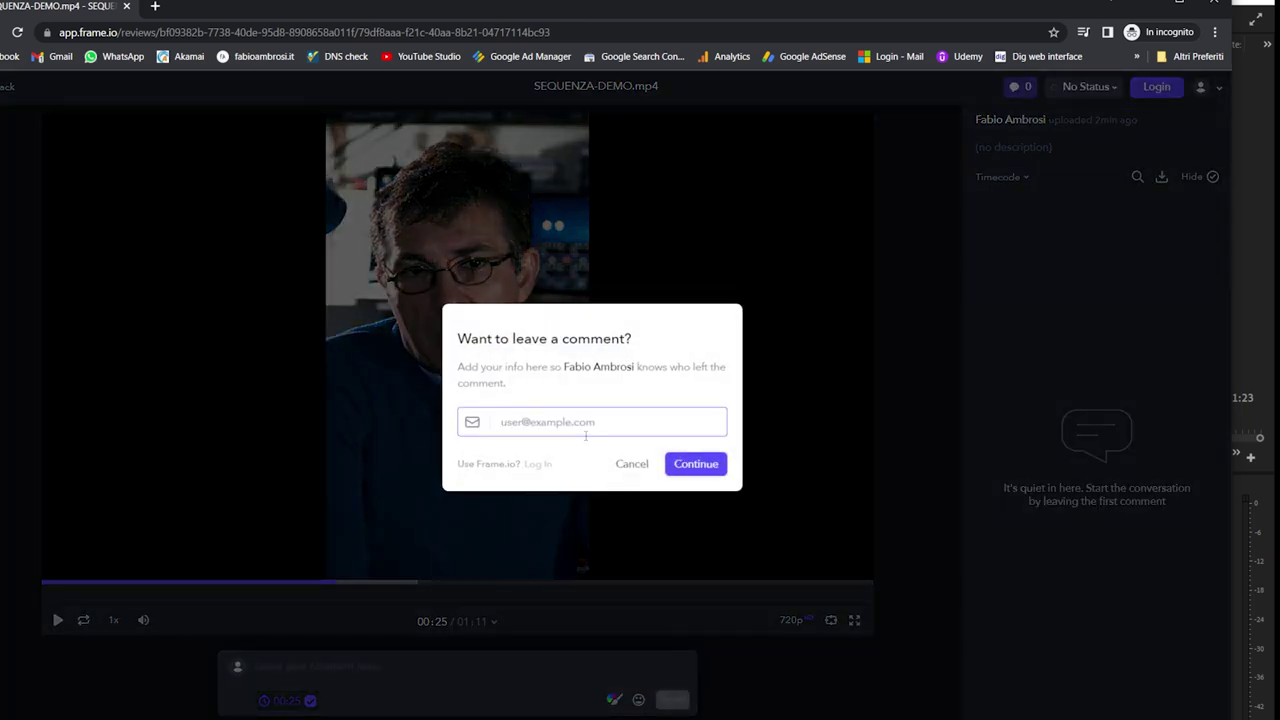
type("TEST@TEST.IT")
left_click(696, 464)
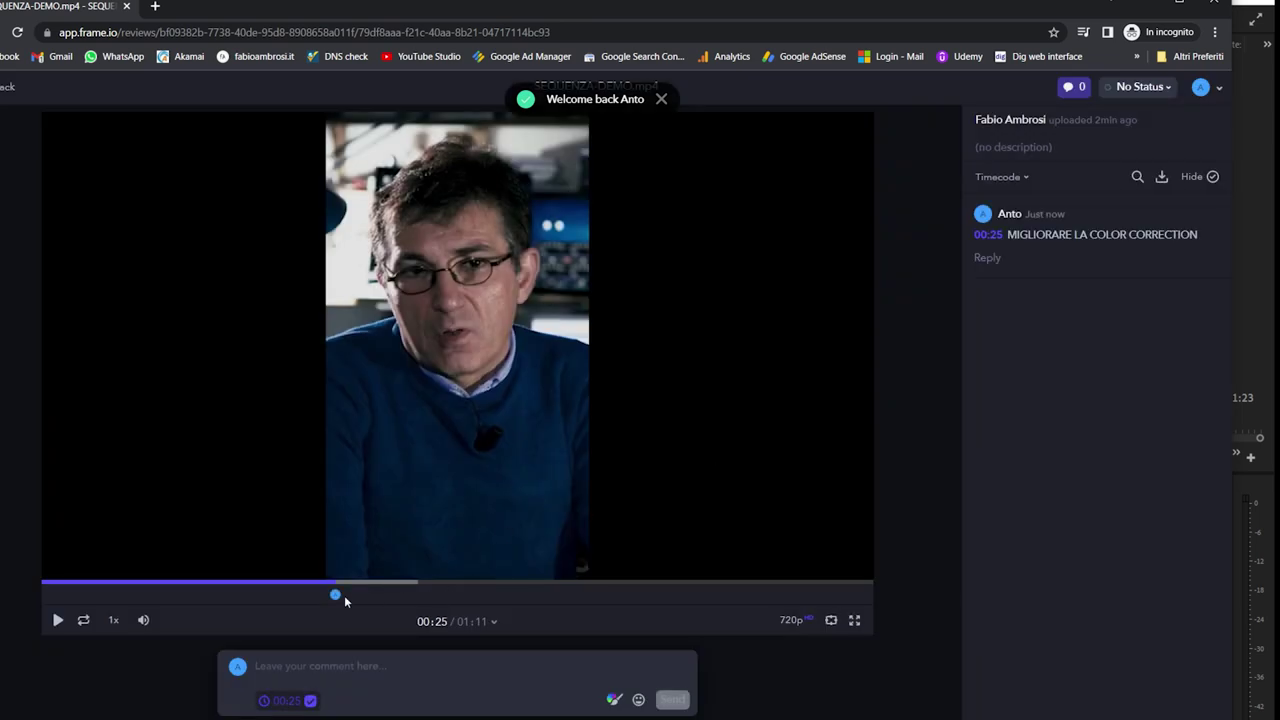
mouse_move(337, 596)
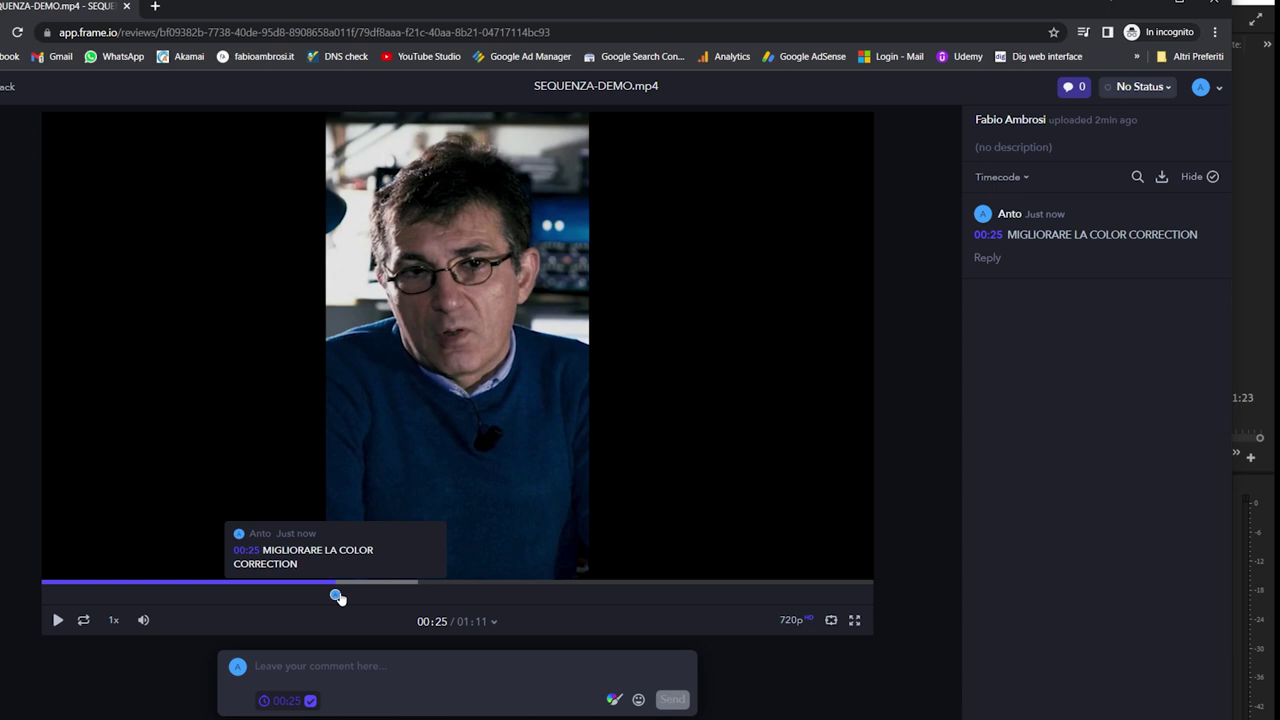
left_click_drag(514, 586, 658, 583)
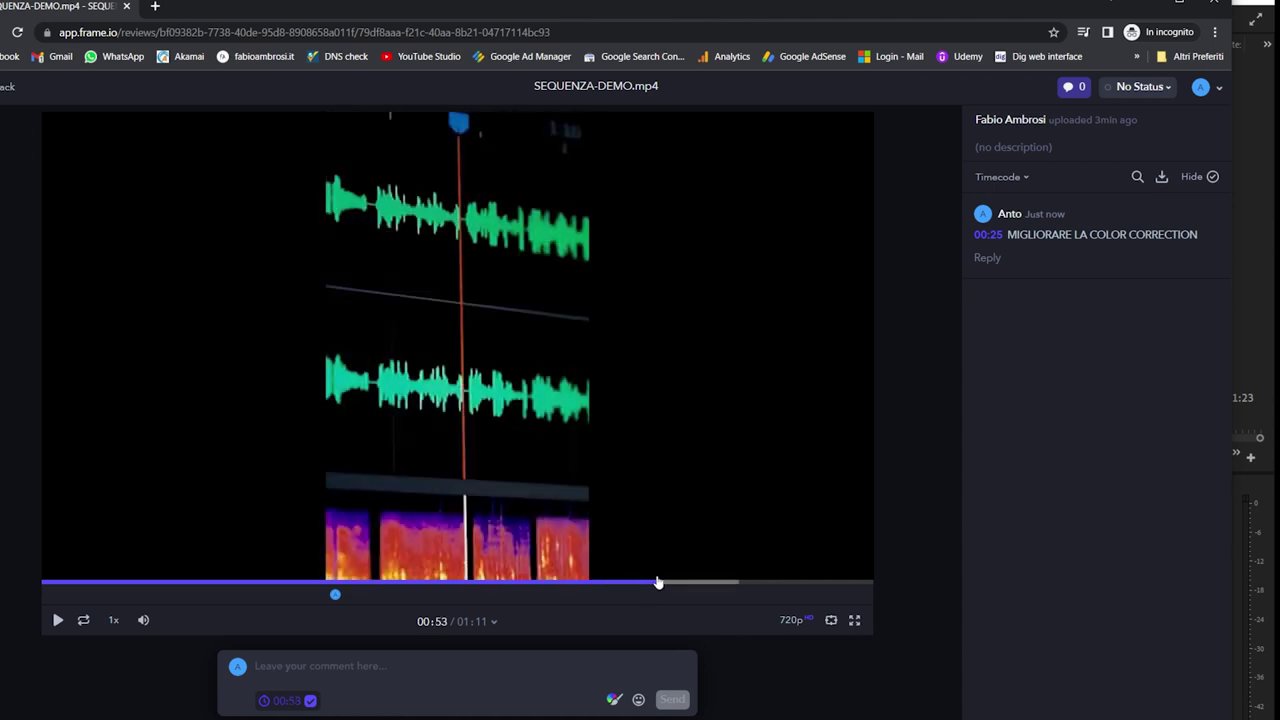
At 00:58, draw two red rectangle annotations over the car window
left_click(720, 583)
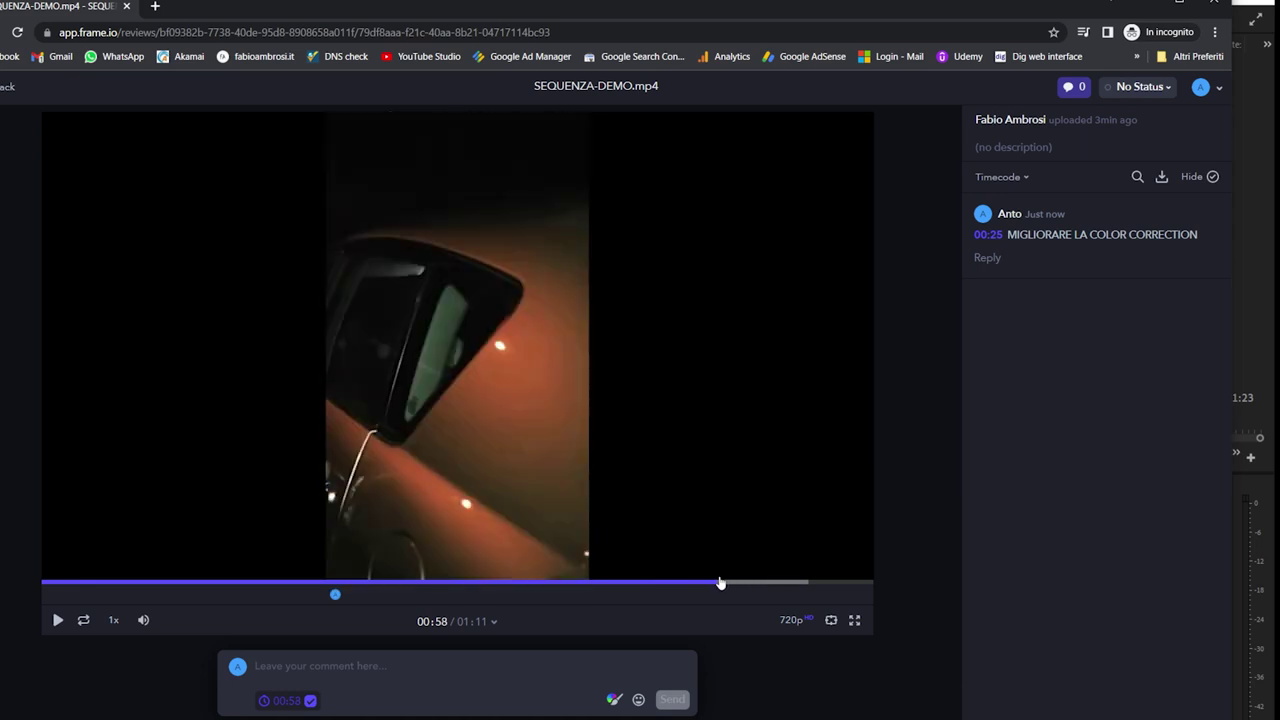
left_click(615, 700)
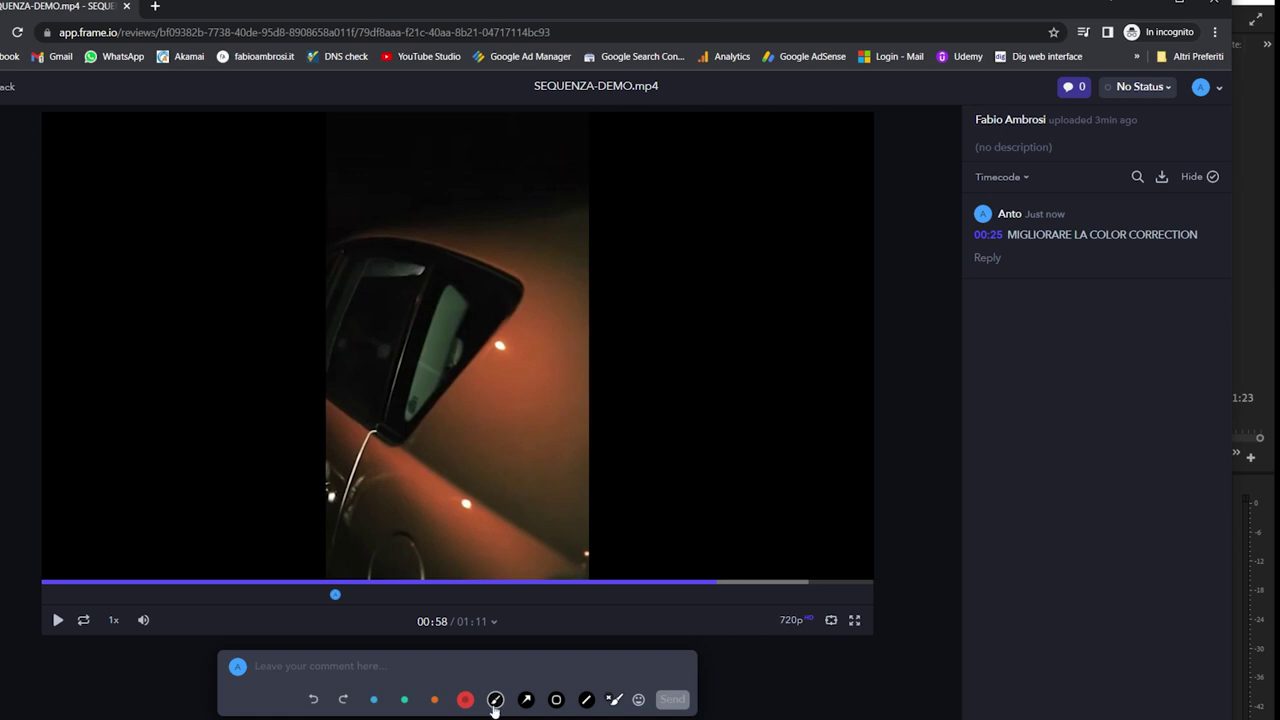
left_click(555, 700)
left_click_drag(372, 255, 537, 382)
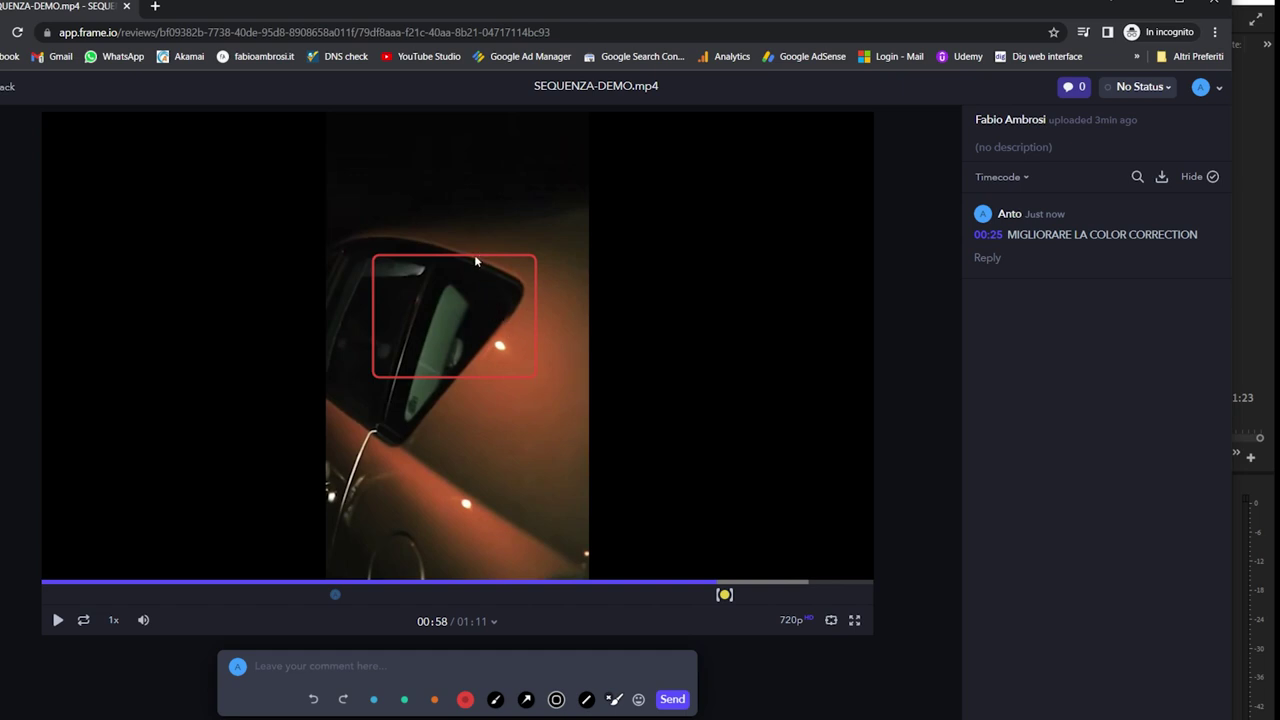
left_click_drag(474, 255, 404, 293)
Post the annotated comment 'QUESTA SEZIONE NECESSITA DI ULTERIORE LAVORAZIONE', then jump back to 00:45
type("QUESTA SEZIONE NECESSITA DI ULTERIORE LAVORAZIONE")
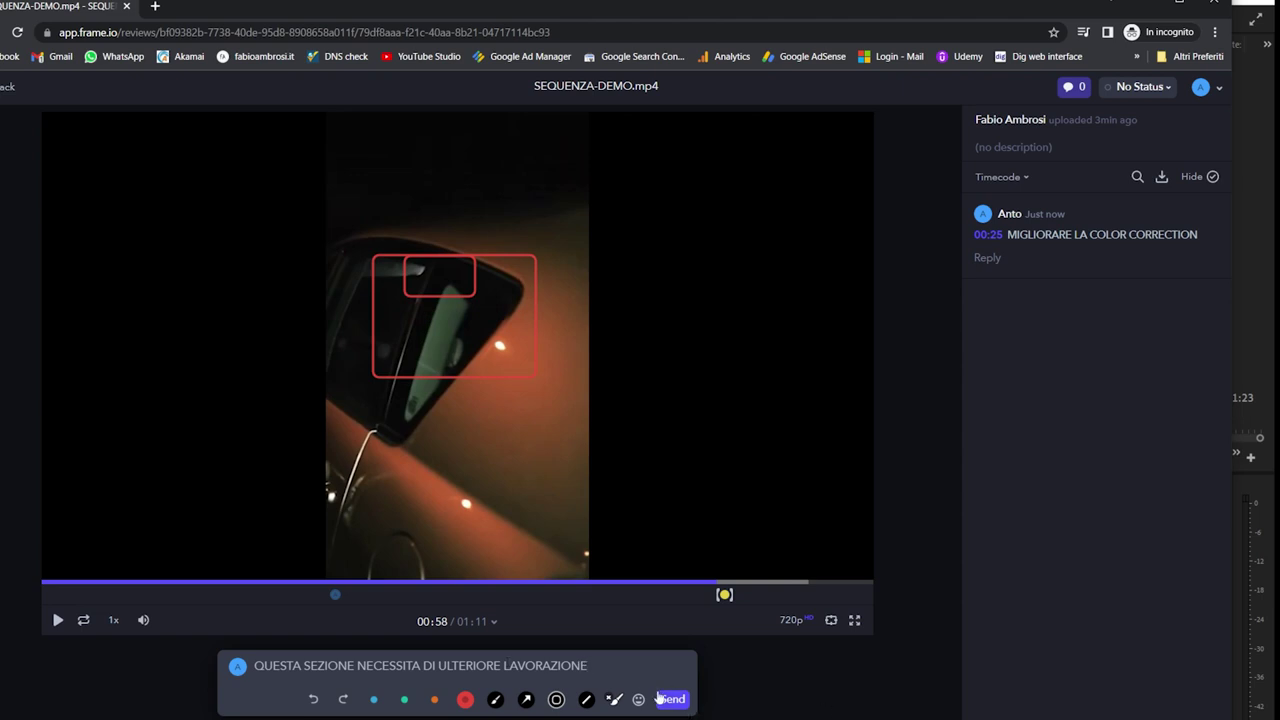
left_click(684, 704)
mouse_move(716, 596)
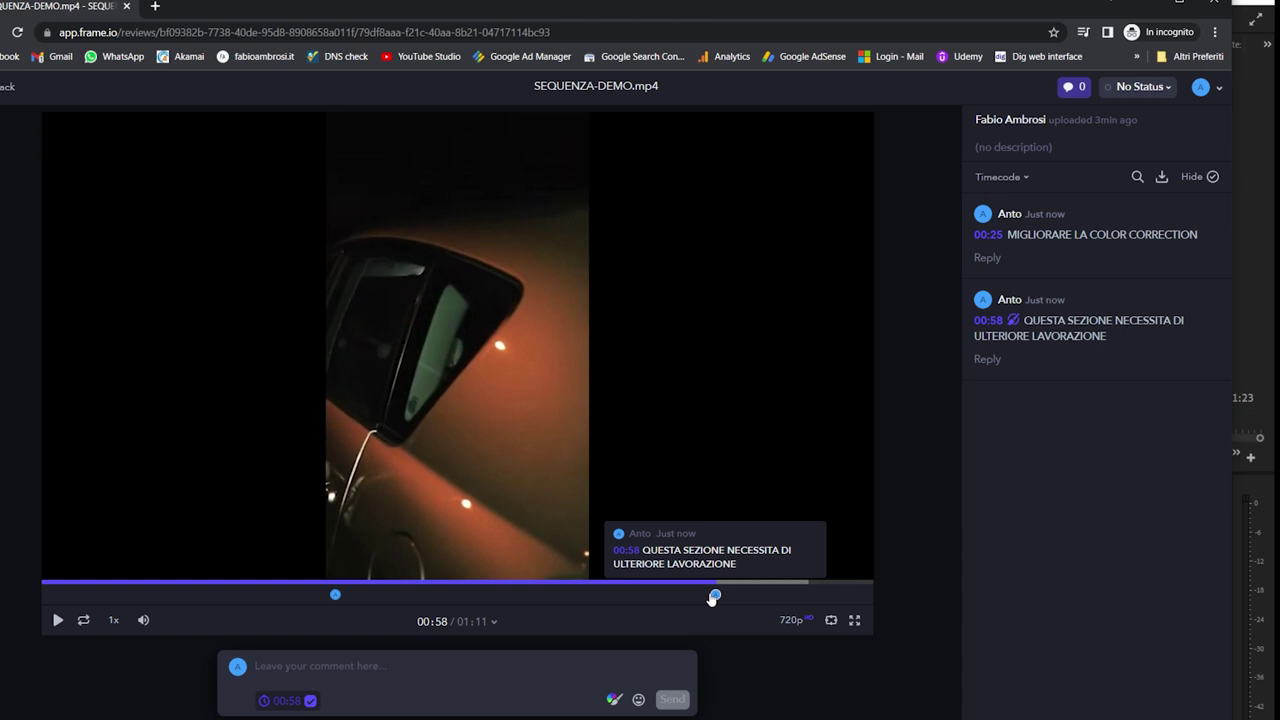
left_click(569, 590)
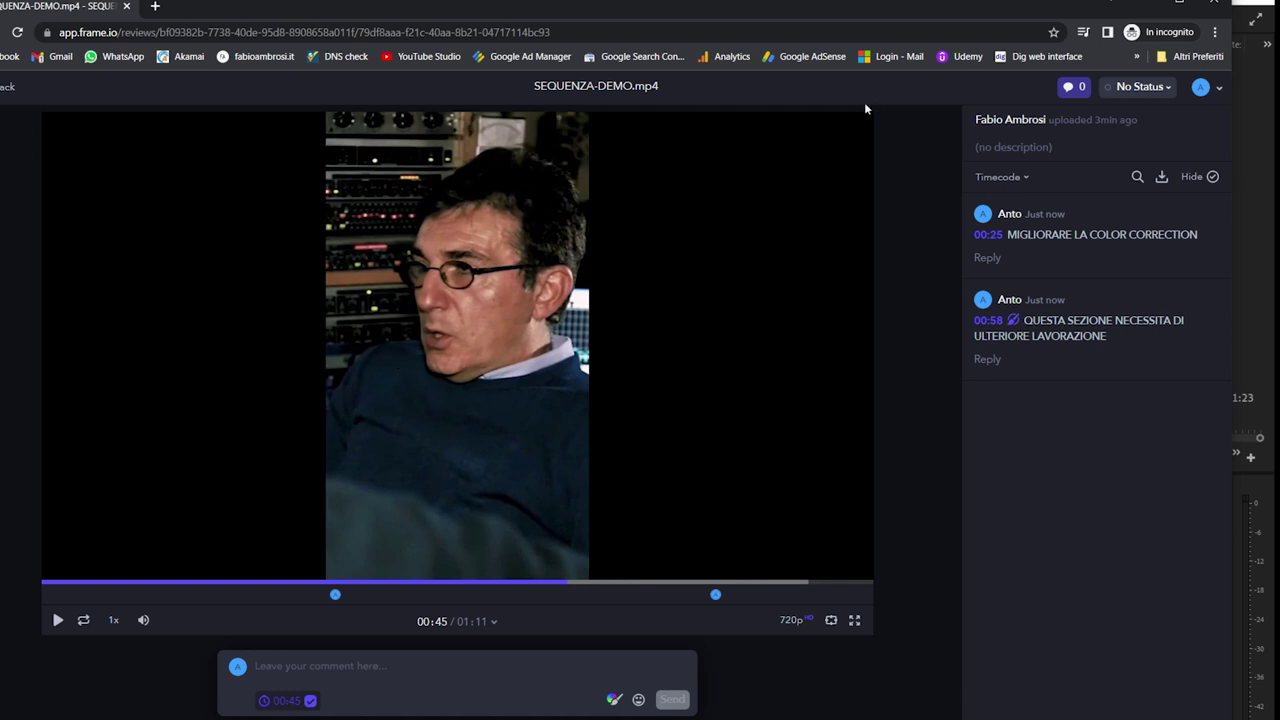
Cycle the review status through Approved, Needs Review and In Progress, ending on Approved
left_click(1155, 90)
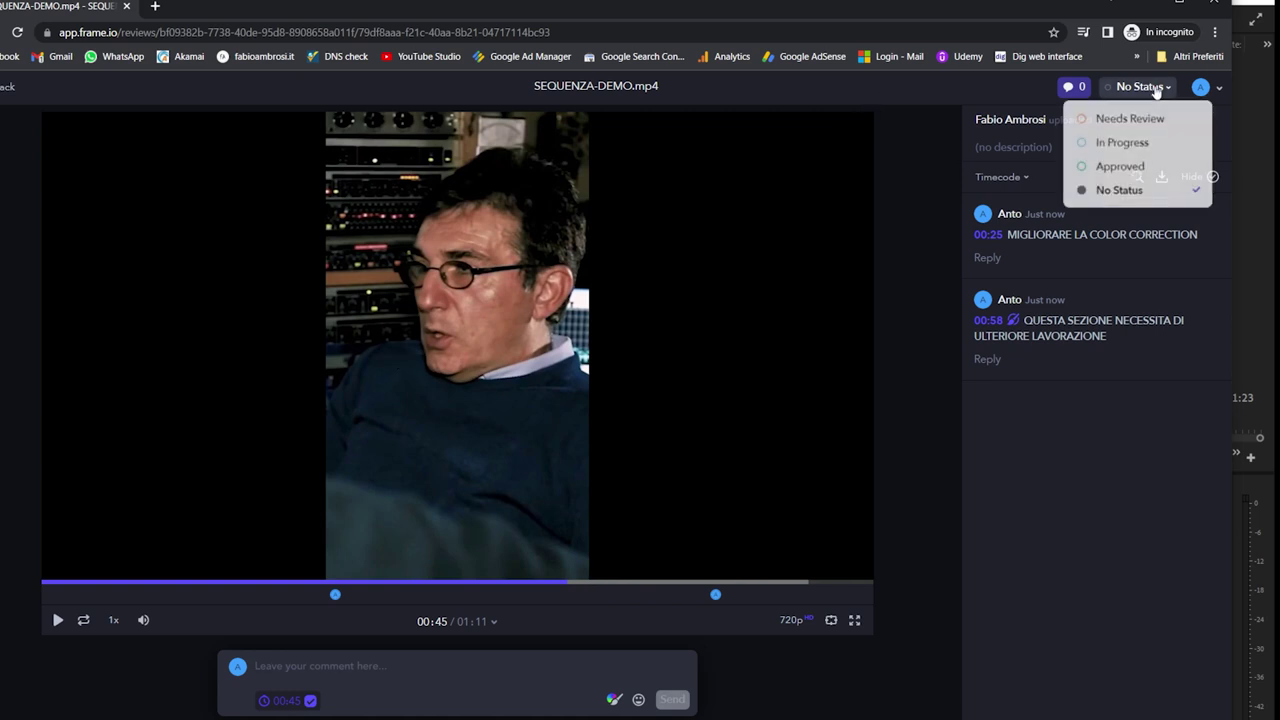
left_click(1158, 170)
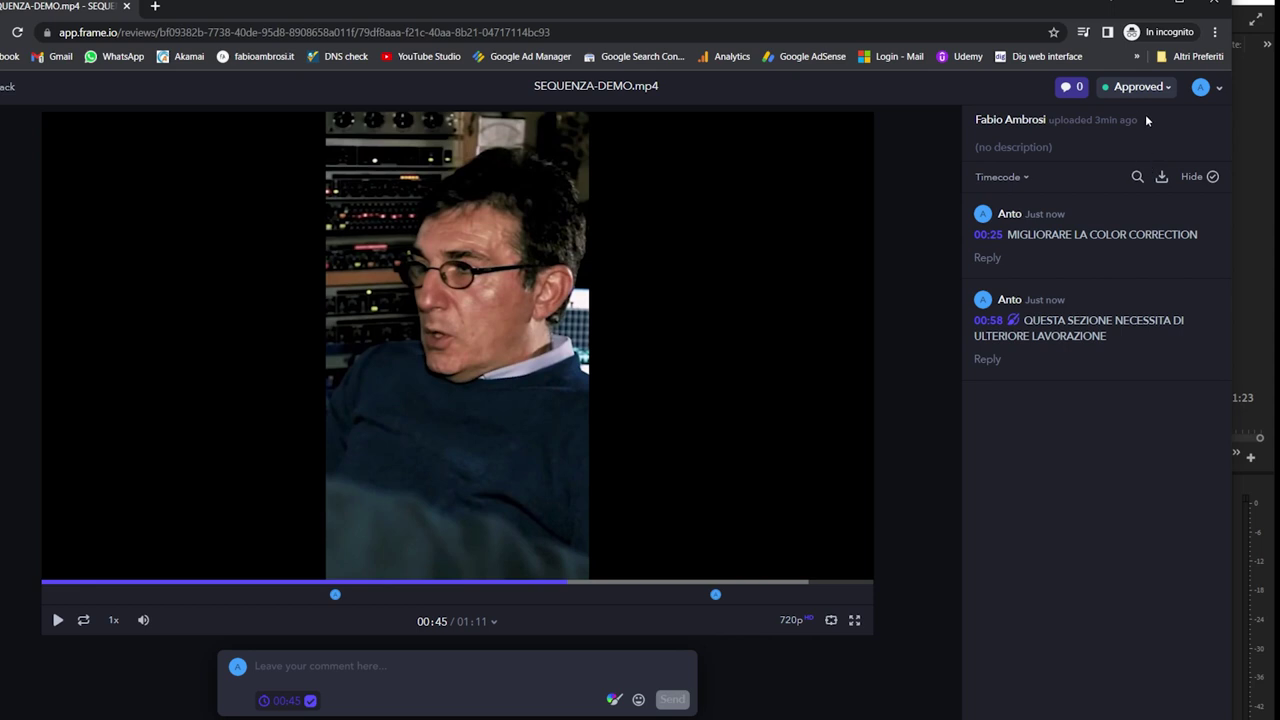
left_click(1152, 88)
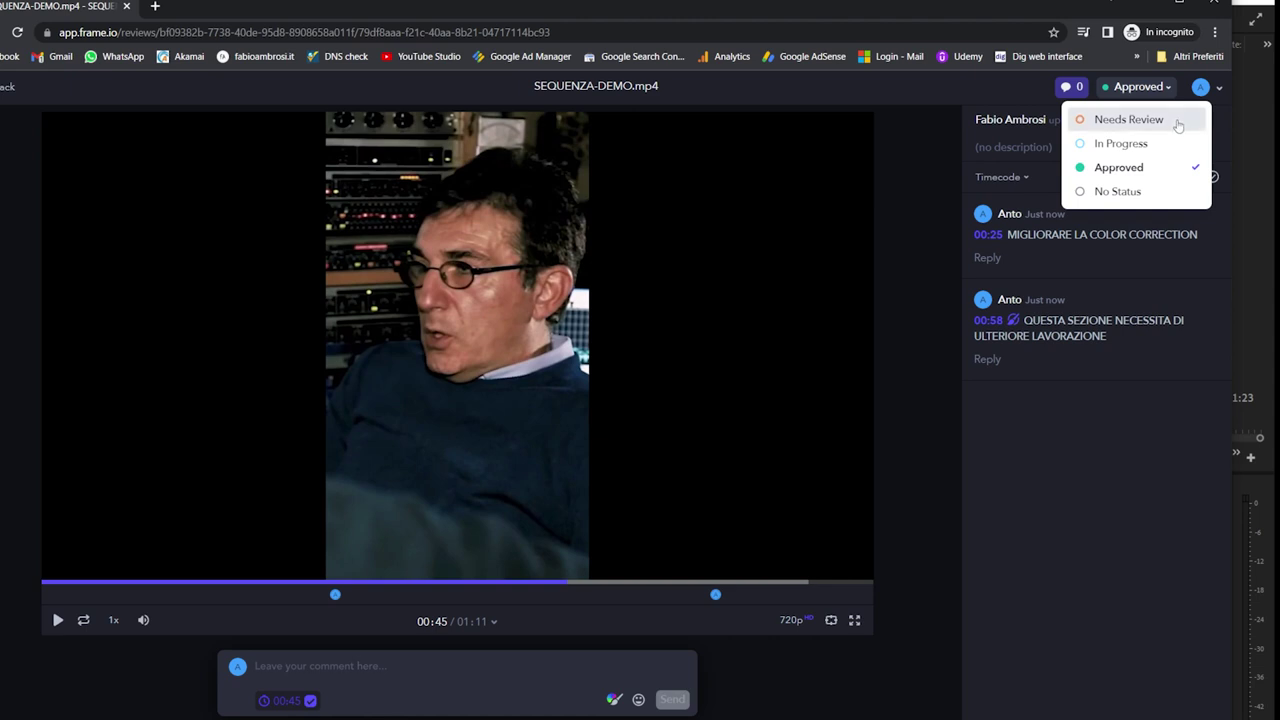
left_click(1178, 122)
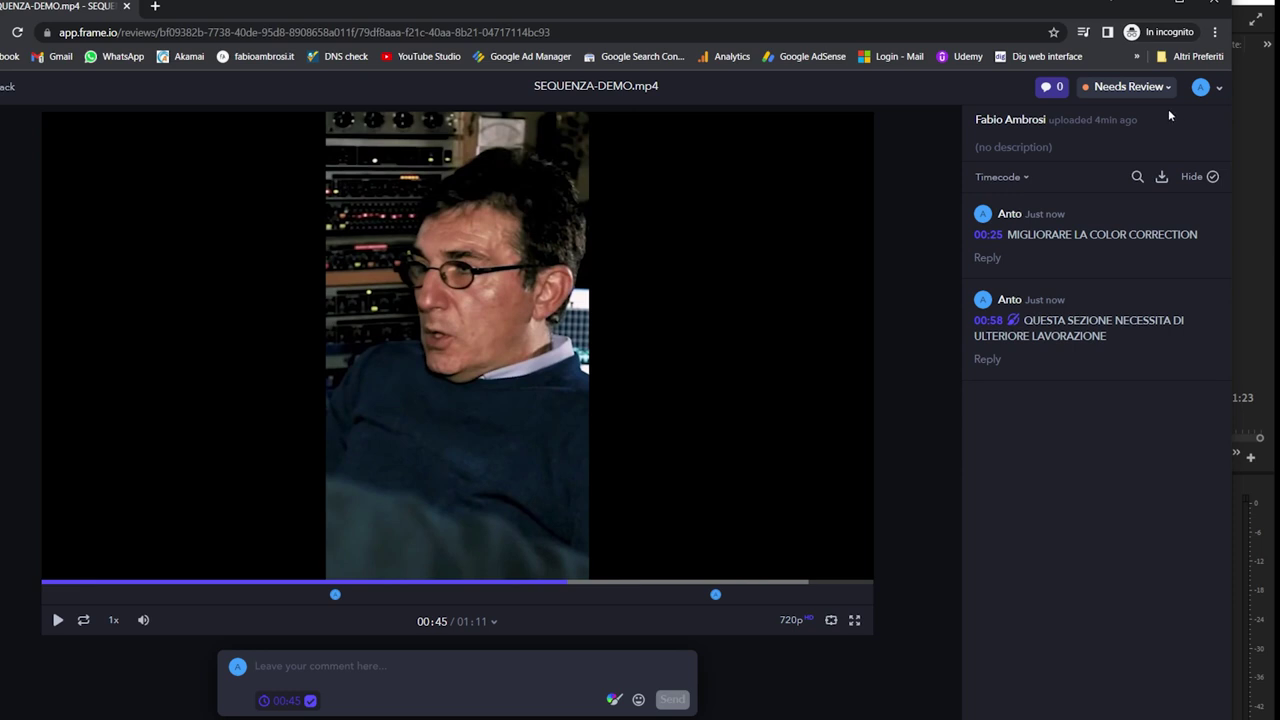
left_click(1168, 88)
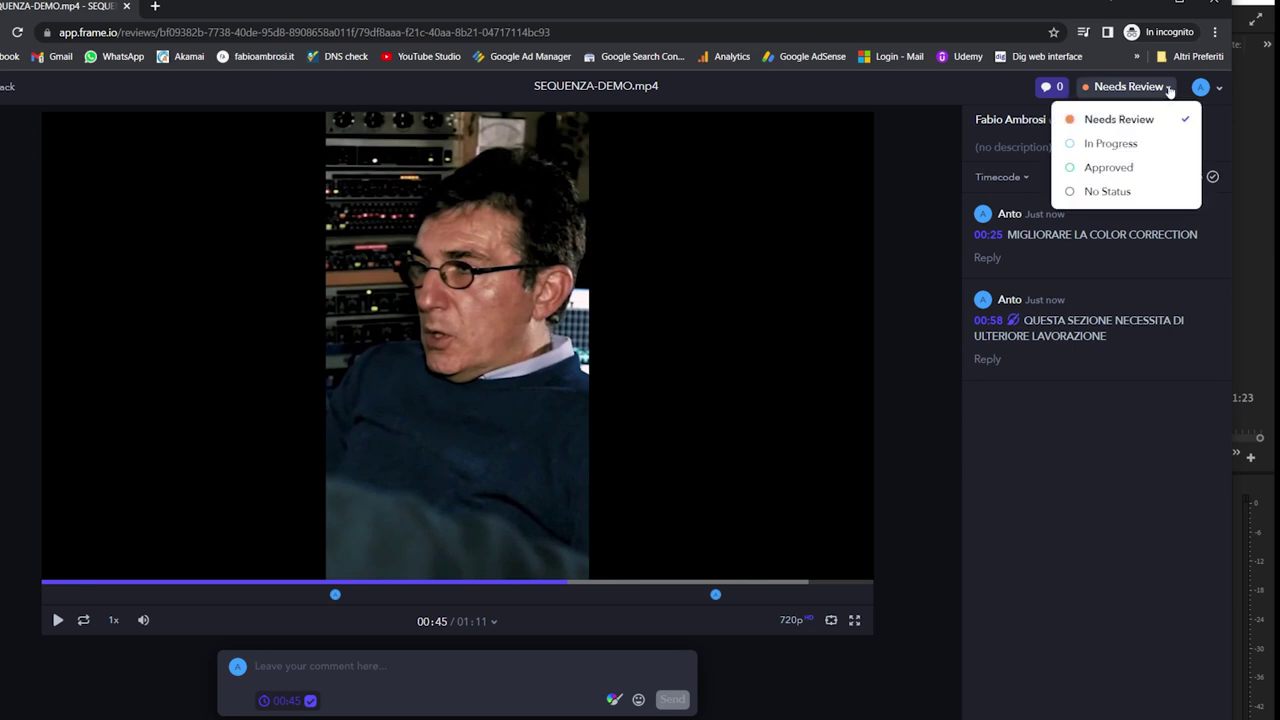
left_click(1153, 144)
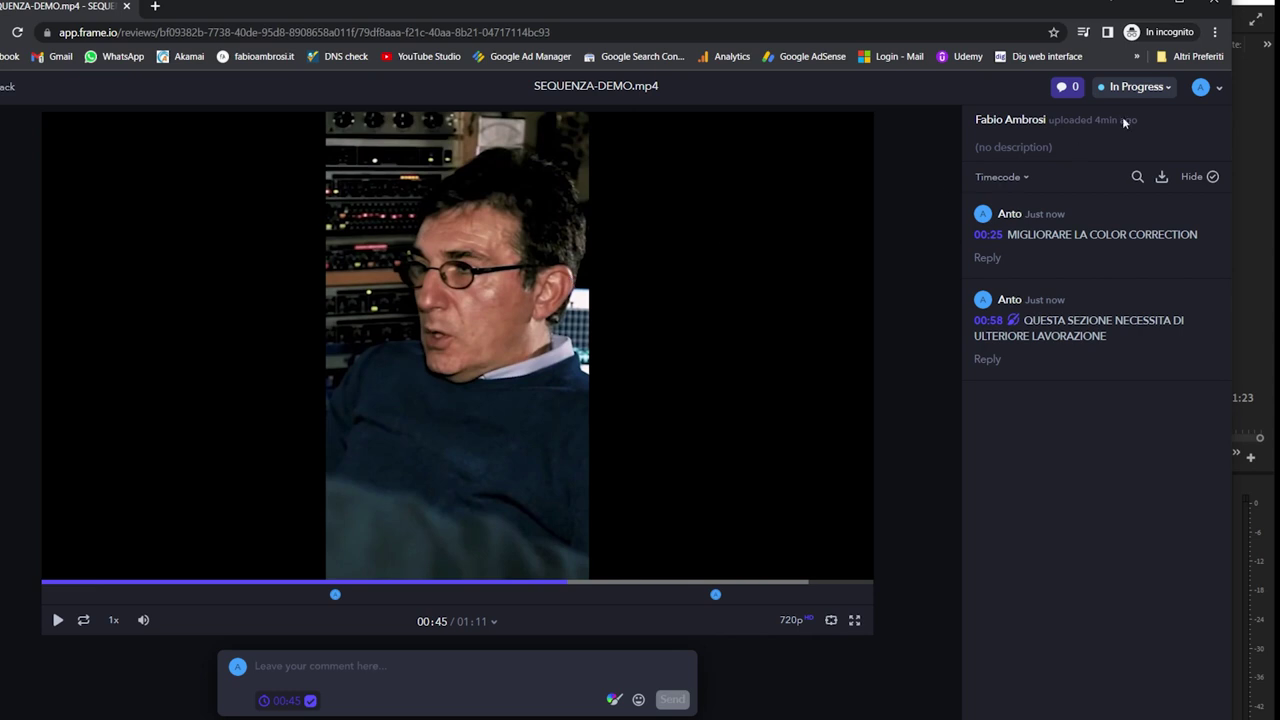
left_click(1137, 88)
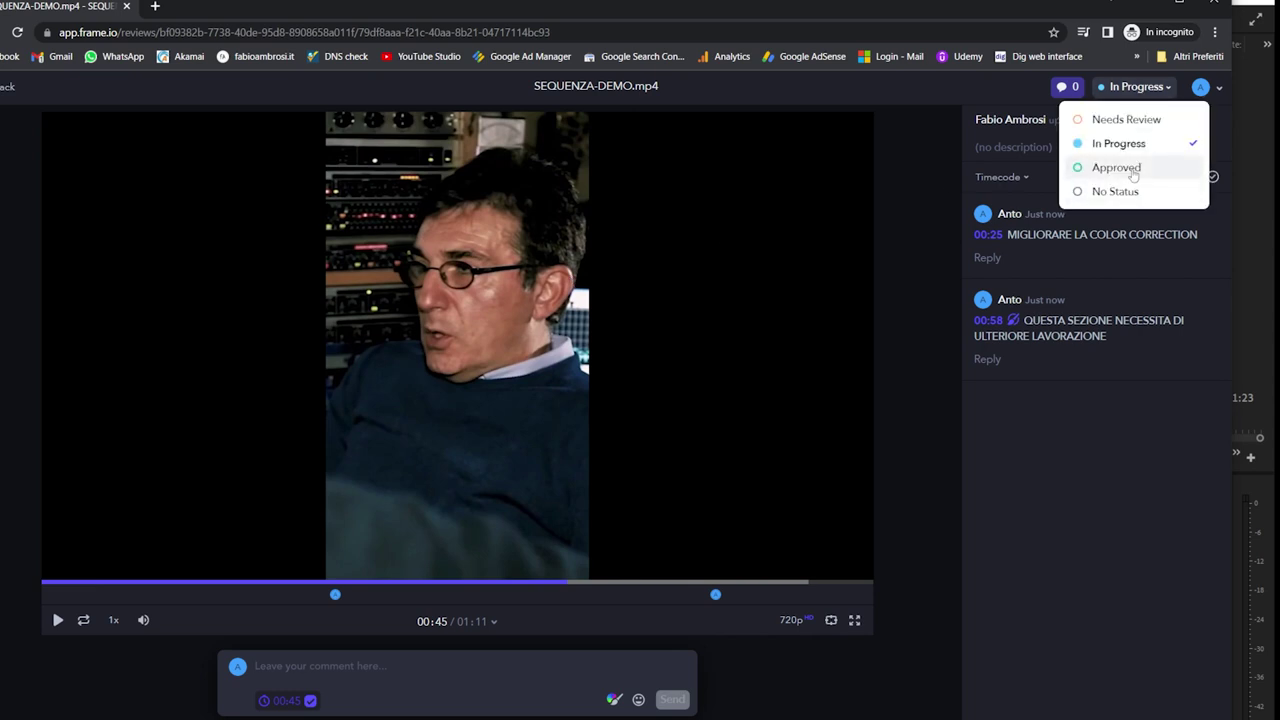
left_click(1127, 167)
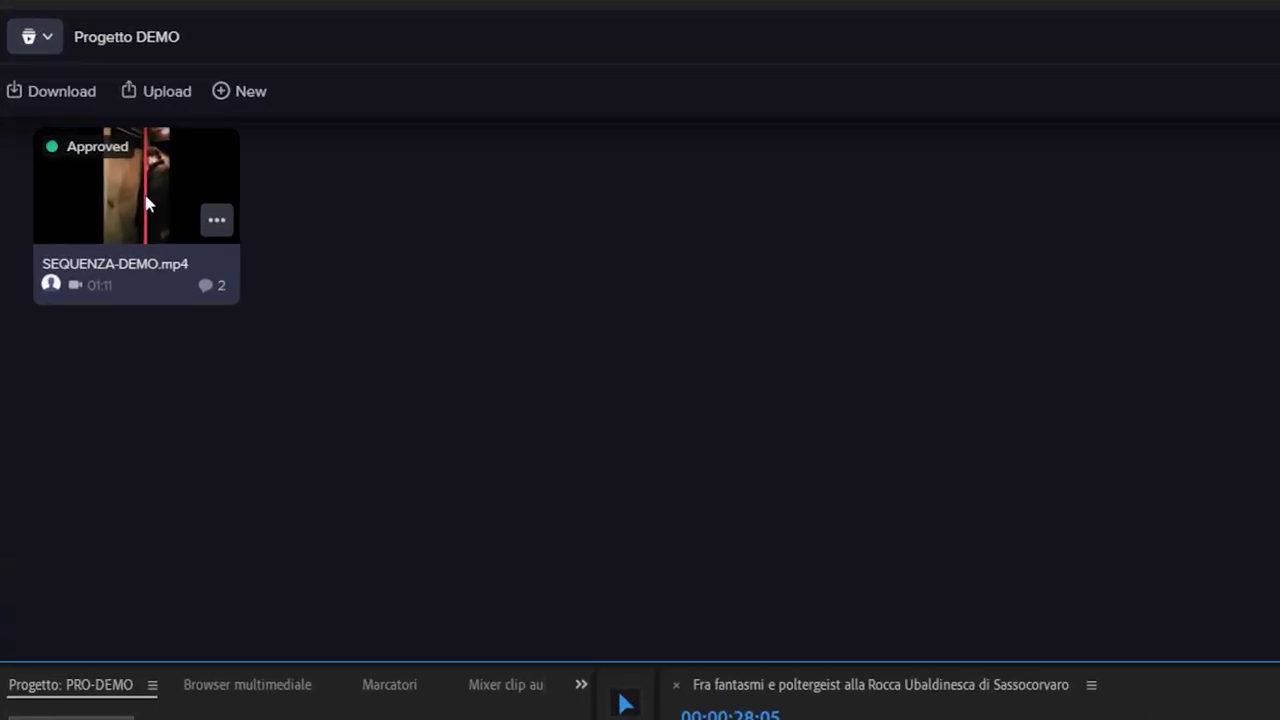
Open SEQUENZA-DEMO.mp4 from Premiere's Frame.io panel and jump to the annotated 00:58 comment
left_click(147, 205)
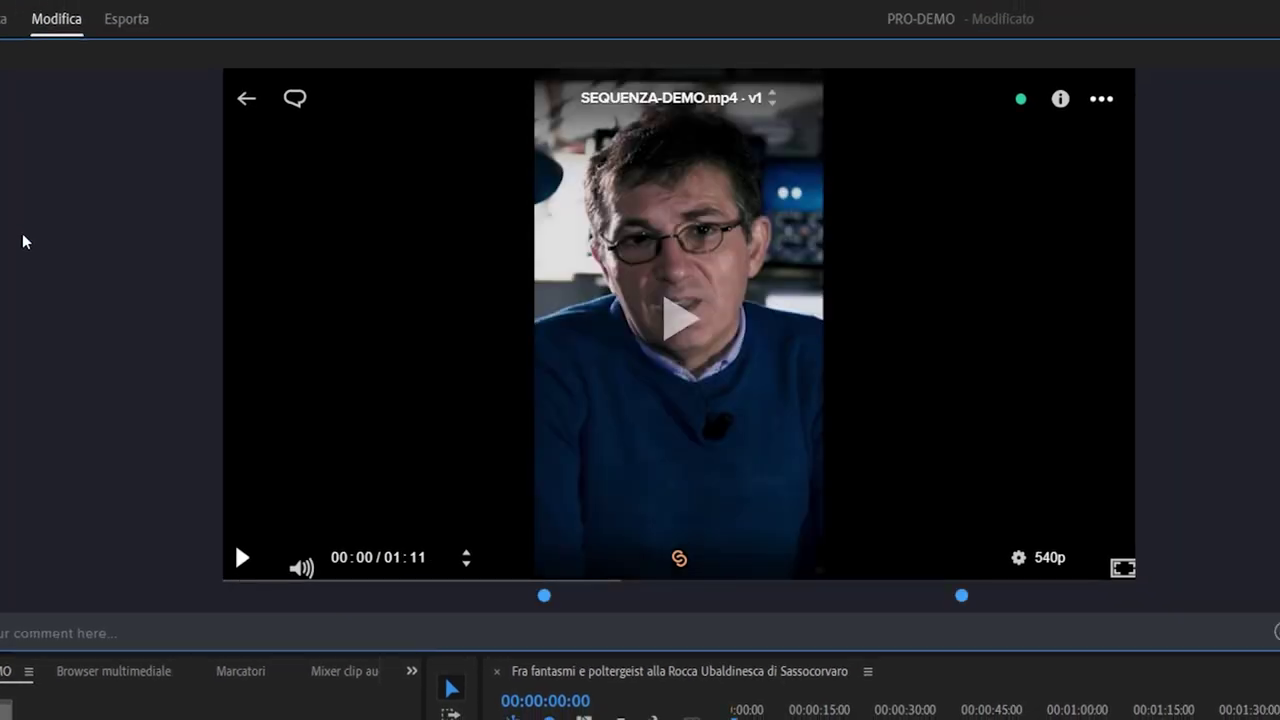
mouse_move(544, 598)
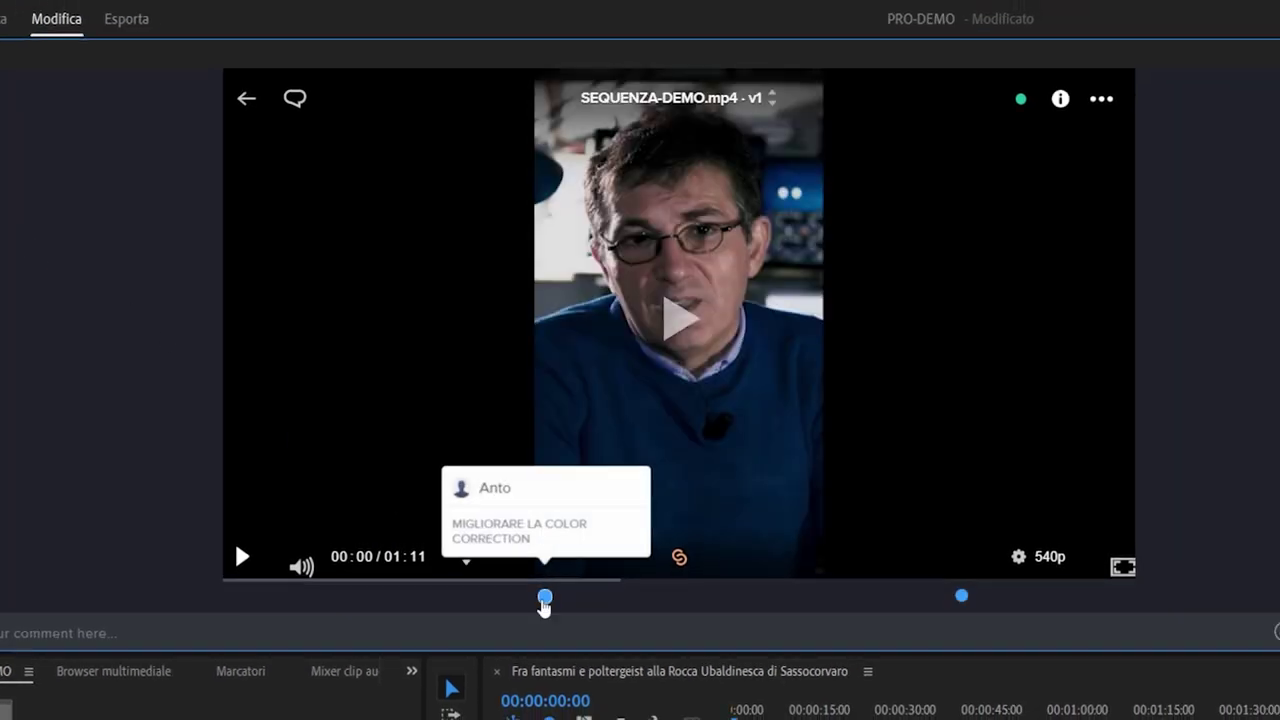
left_click(962, 600)
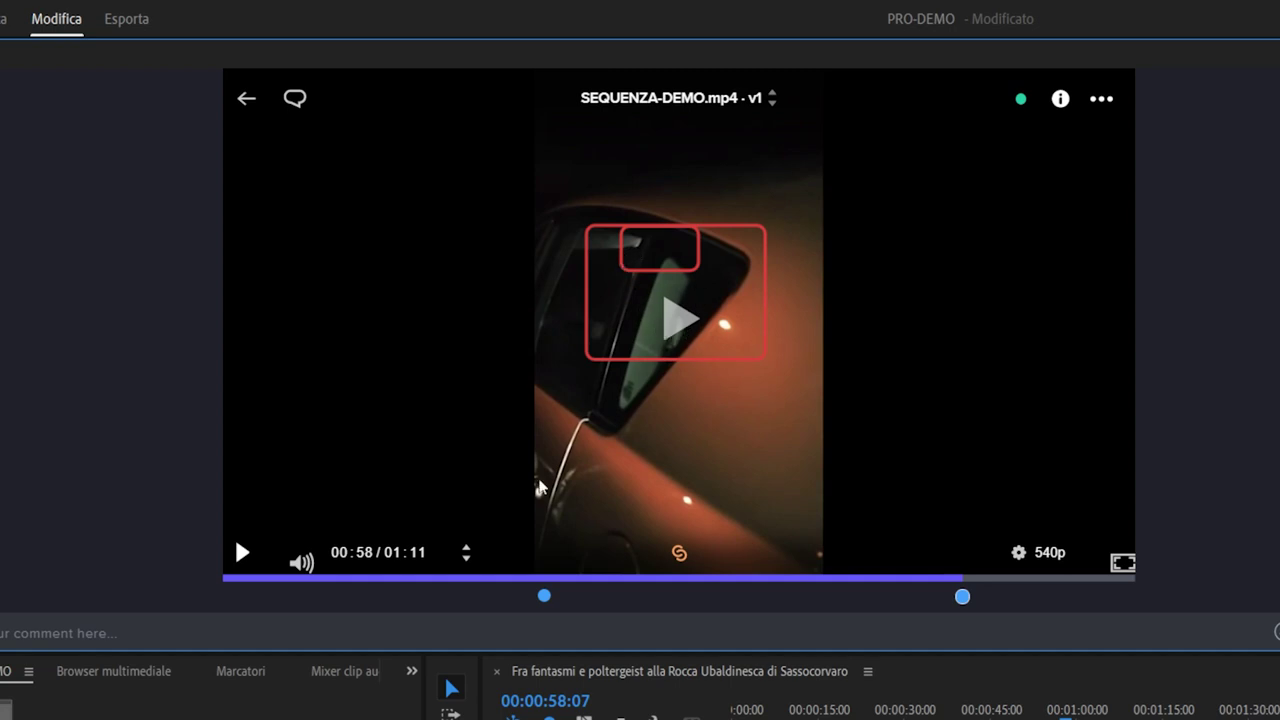
mouse_move(964, 604)
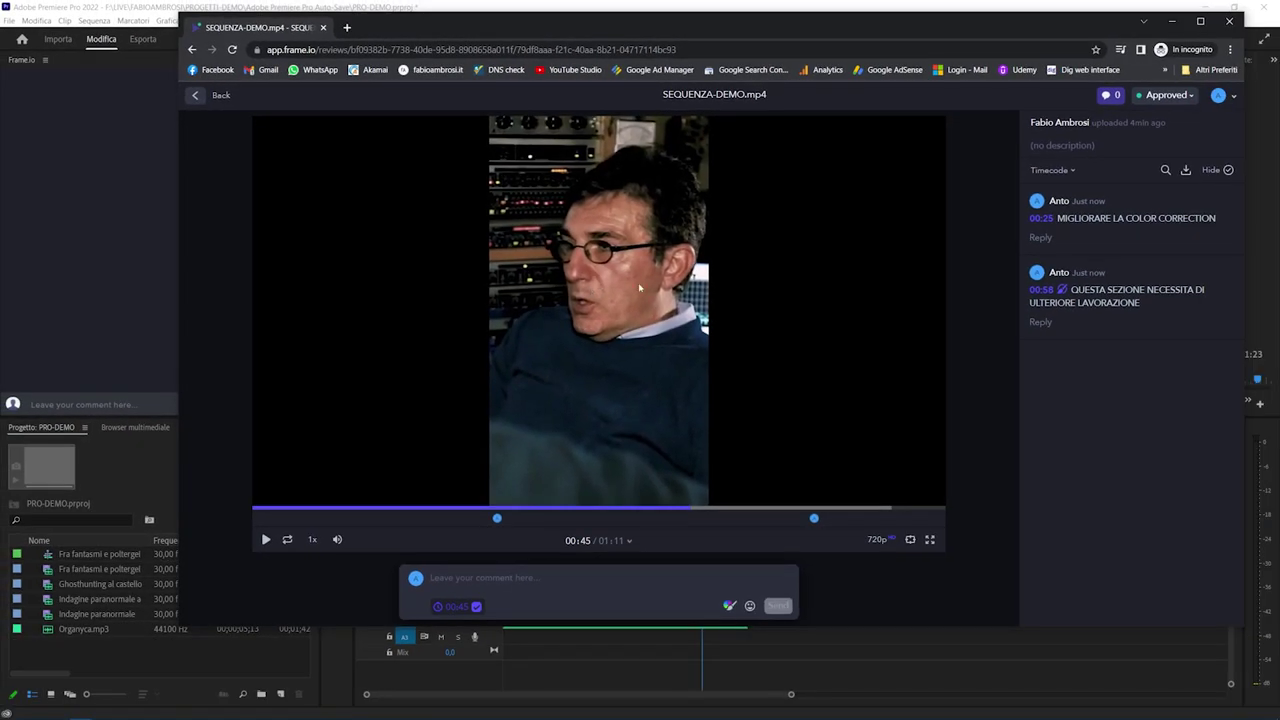
Switch the status from Approved to Needs Review, then close the reopened status list unchanged
left_click(1184, 97)
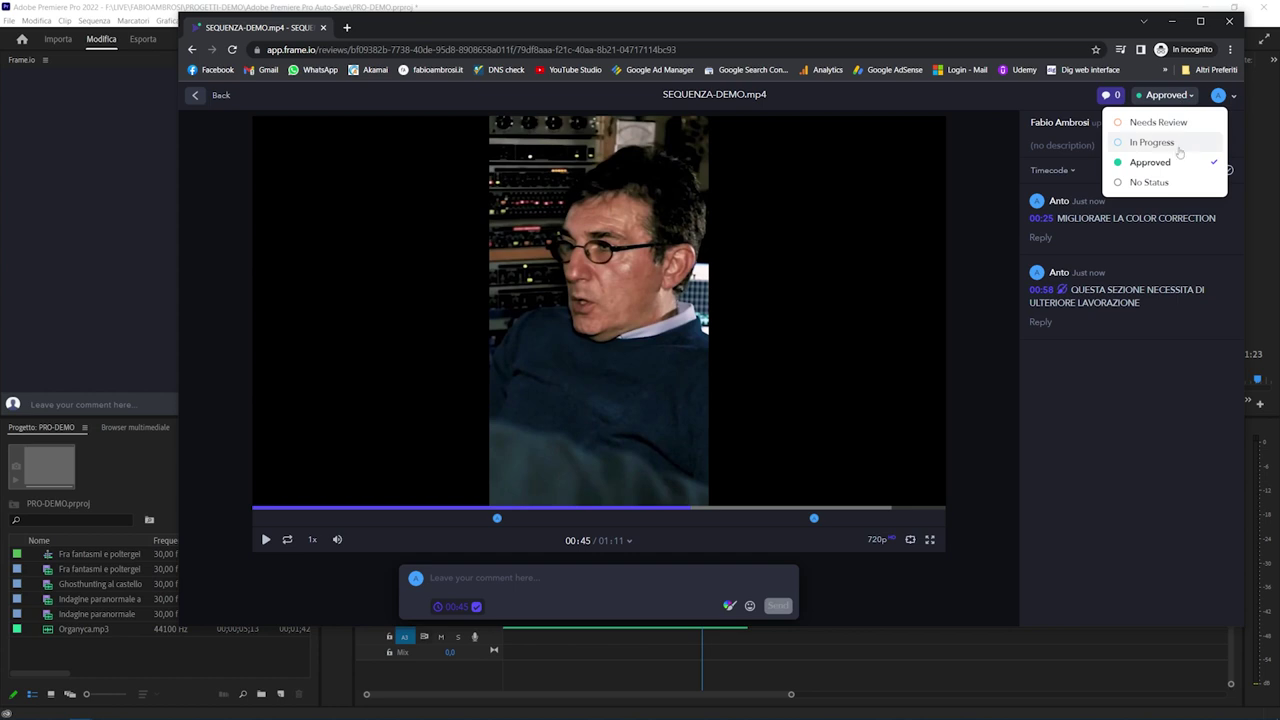
left_click(1172, 123)
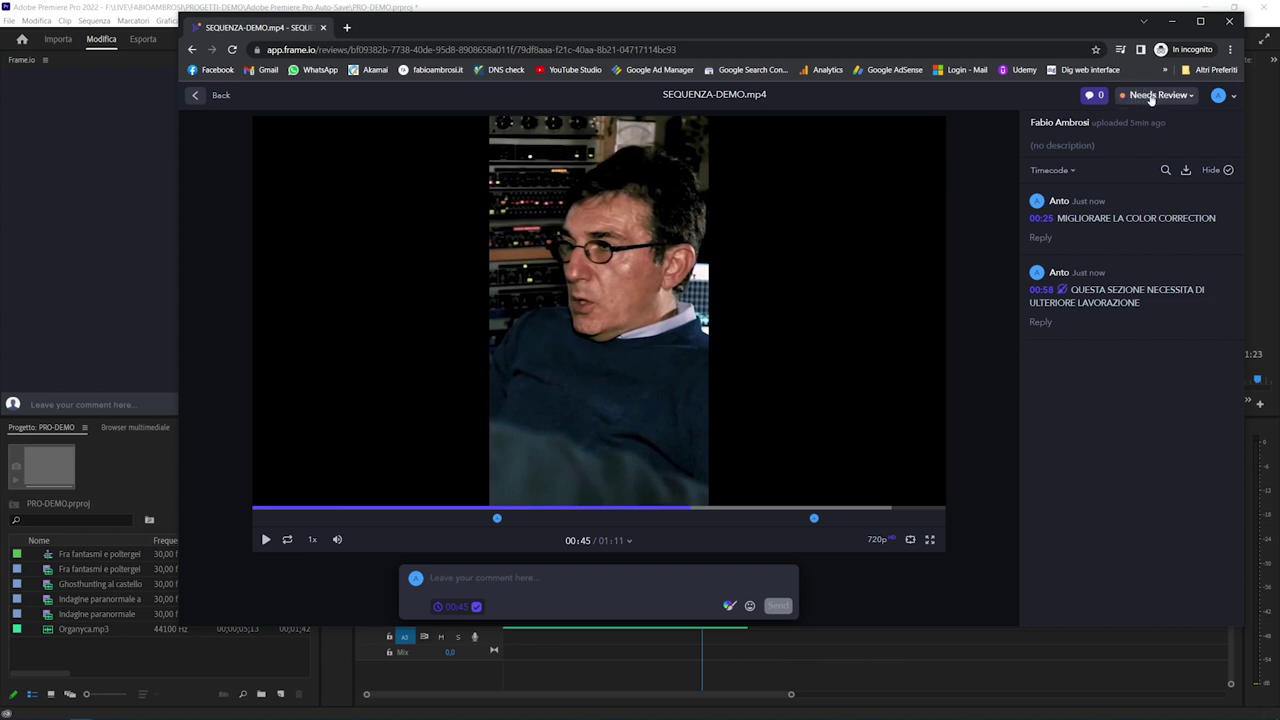
left_click(1172, 94)
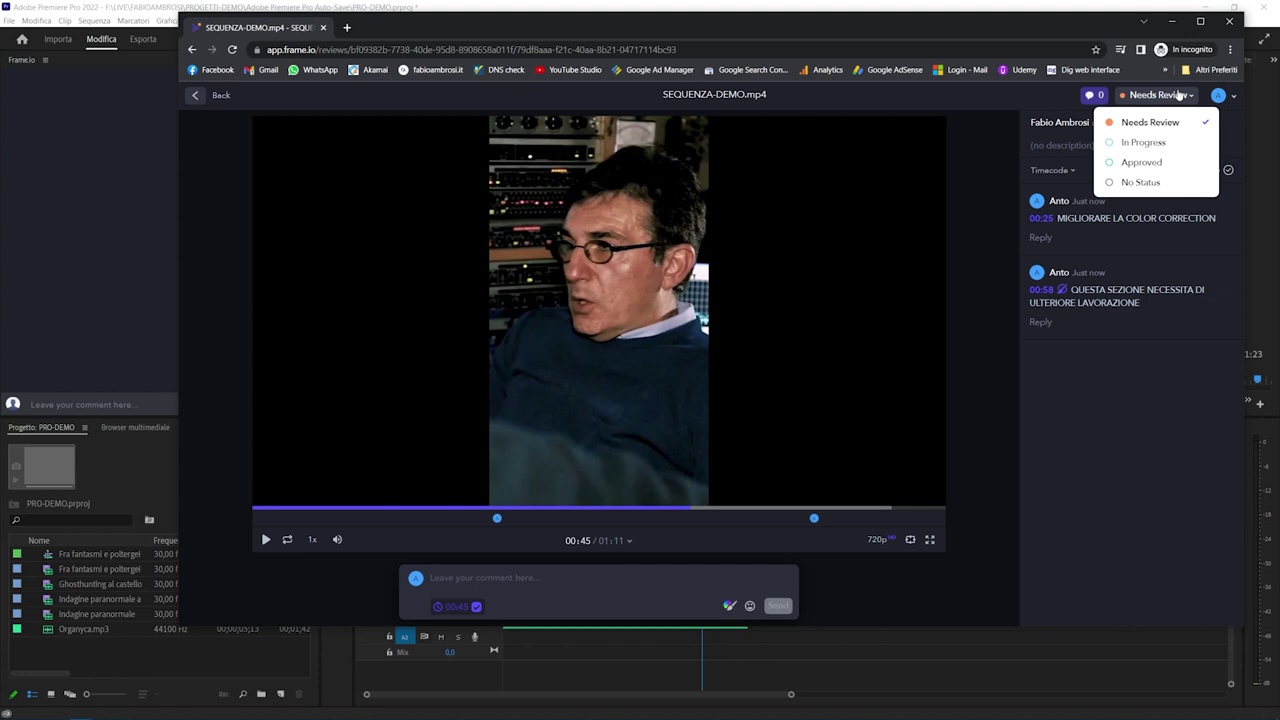
left_click(1180, 94)
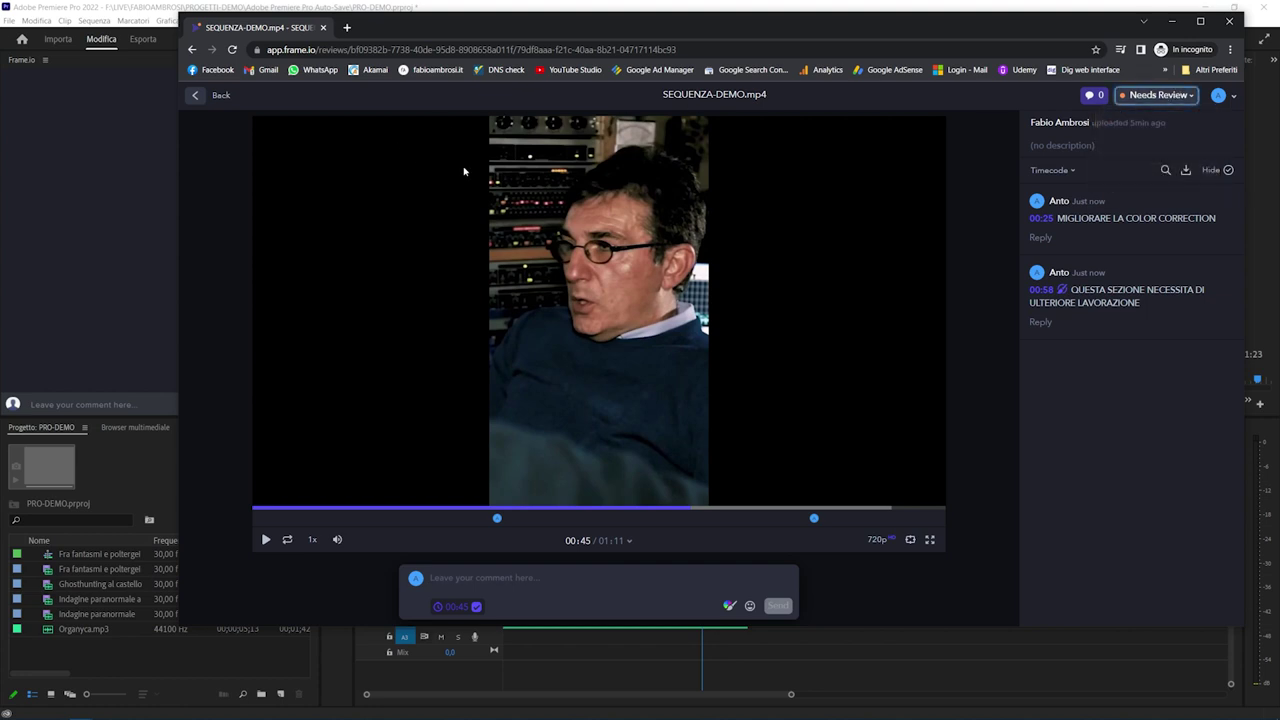